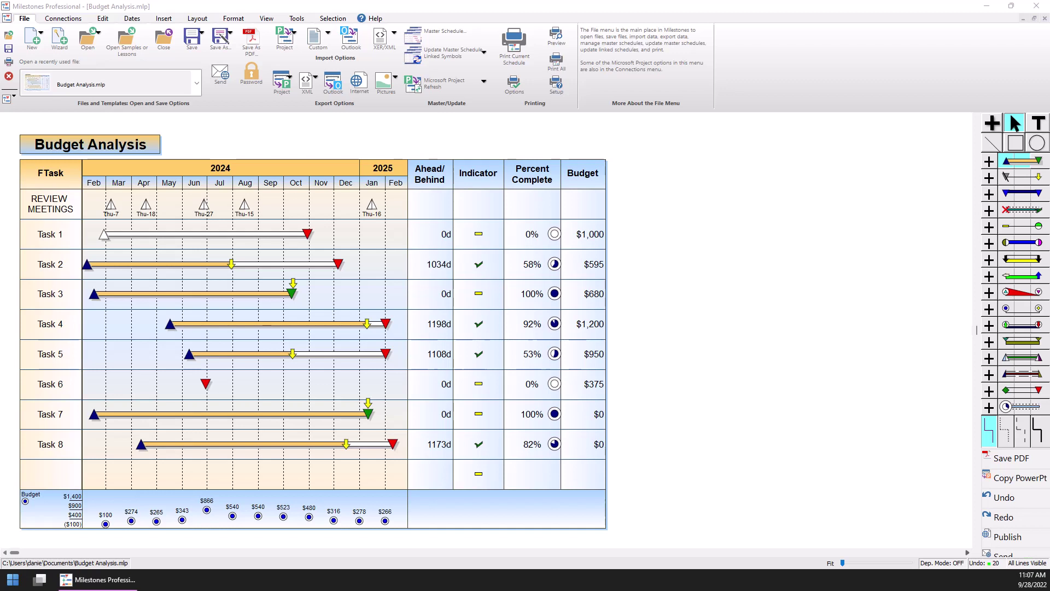
Change the legend height from 0.0 to 1 on the Layout tab and apply the legend changes.
{"action": "left_click", "coordinate": [197, 19]}
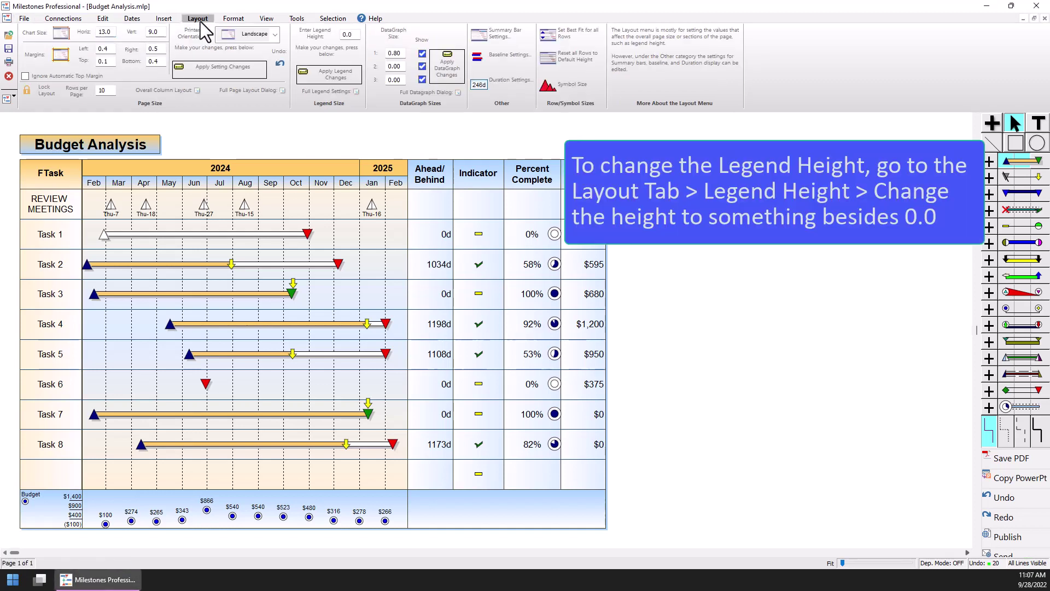
{"action": "double_click", "coordinate": [360, 37]}
{"action": "type", "text": "1"}
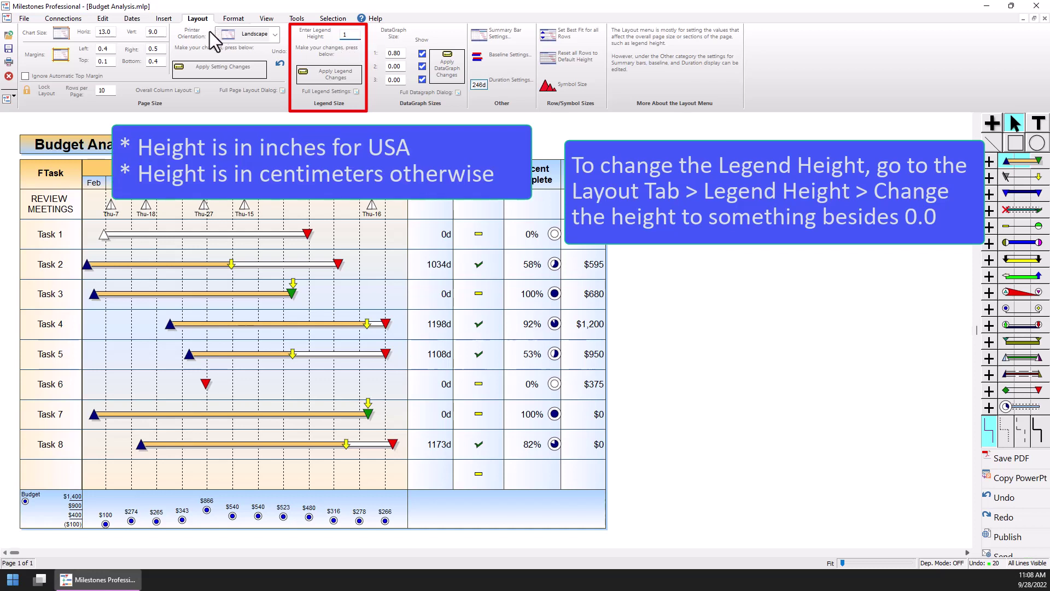
{"action": "left_click", "coordinate": [349, 78]}
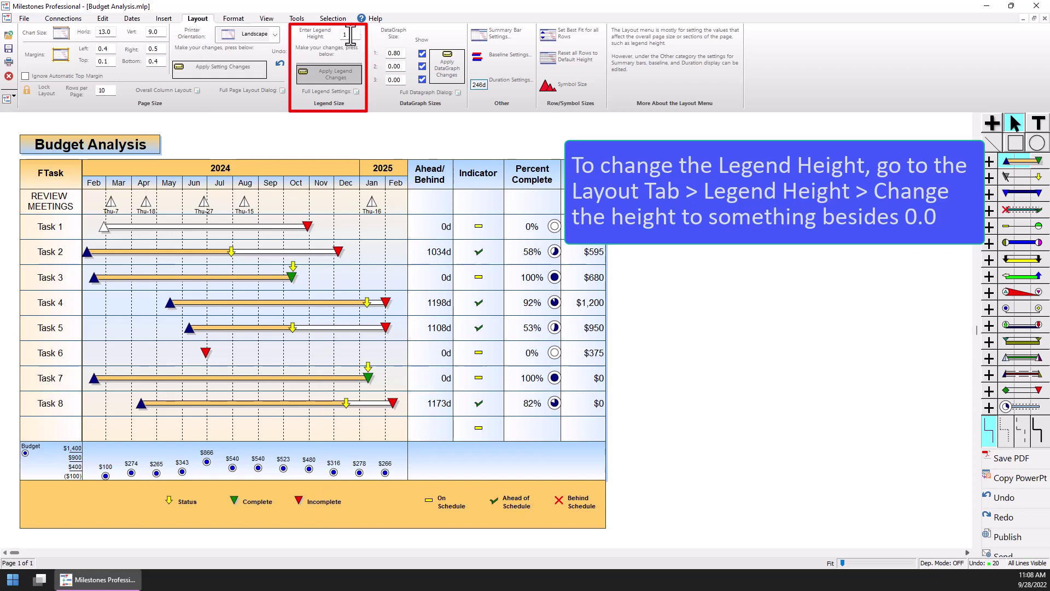
{"action": "double_click", "coordinate": [349, 35]}
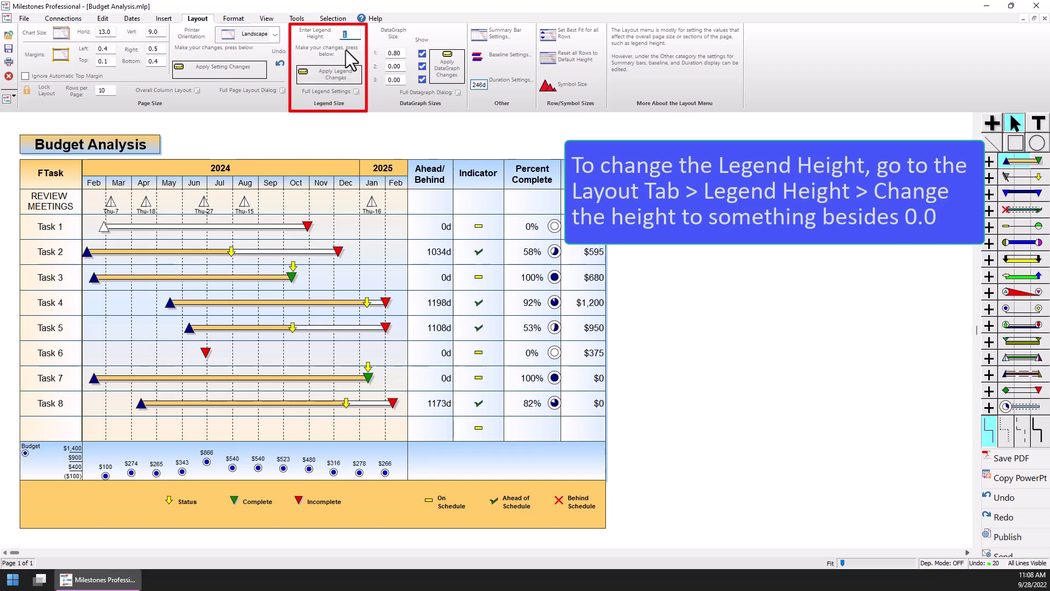
{"action": "left_click", "coordinate": [331, 74]}
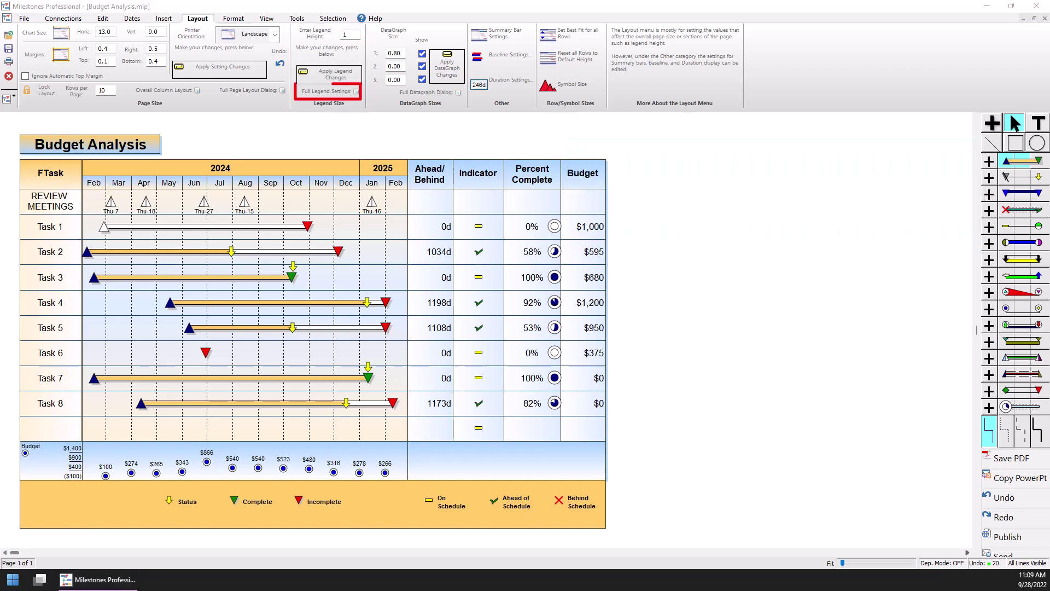
Show Full Legend Settings with legend height 1.0, symbol size 1.00 and 9 entries per row.
{"action": "left_click", "coordinate": [354, 92]}
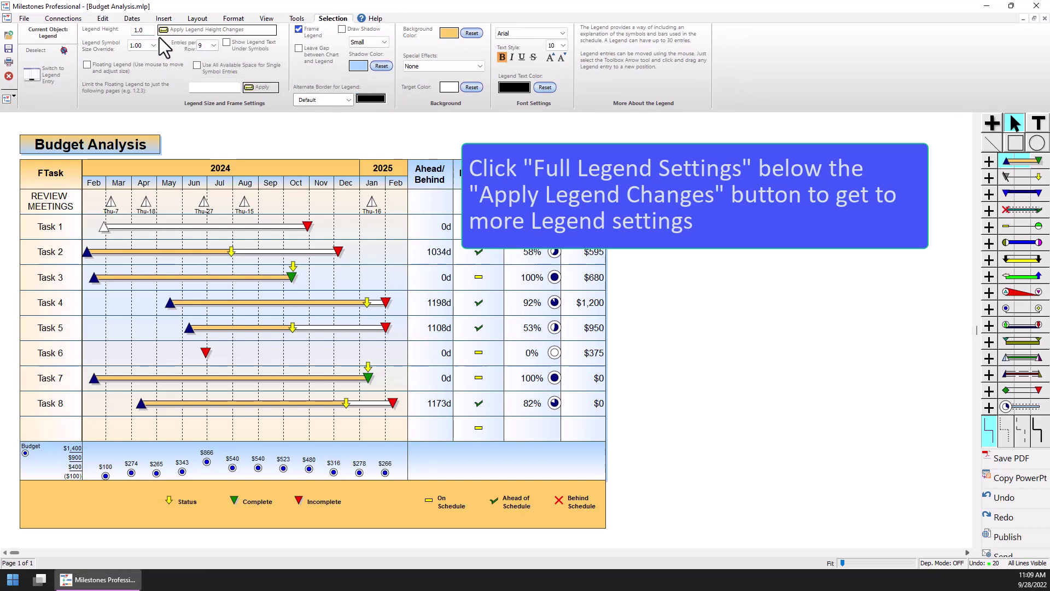
{"action": "left_click", "coordinate": [132, 32]}
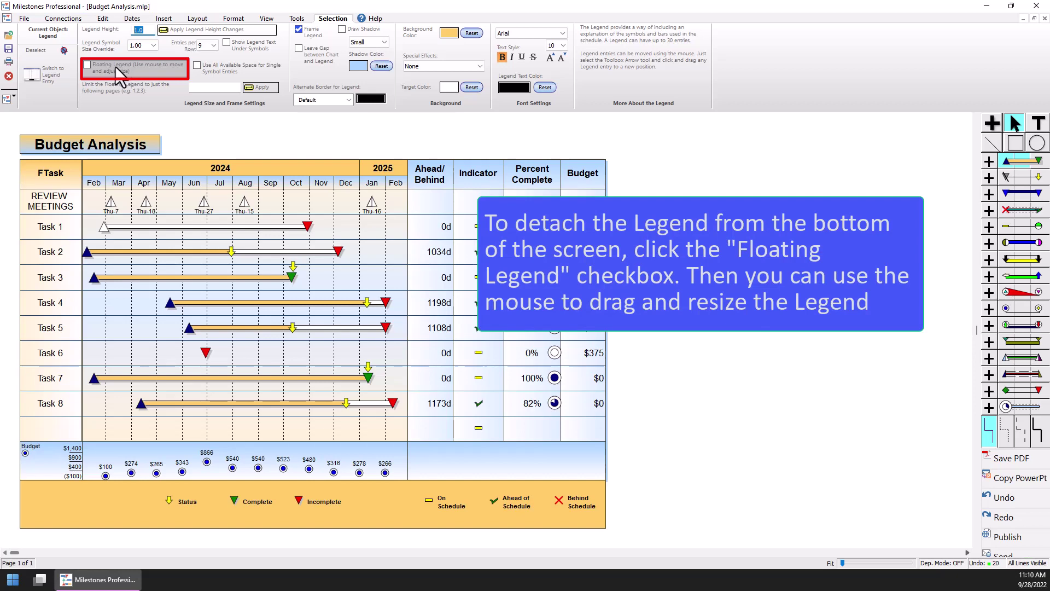
Turn on Floating Legend so the legend detaches from the chart bottom.
{"action": "left_click", "coordinate": [87, 66]}
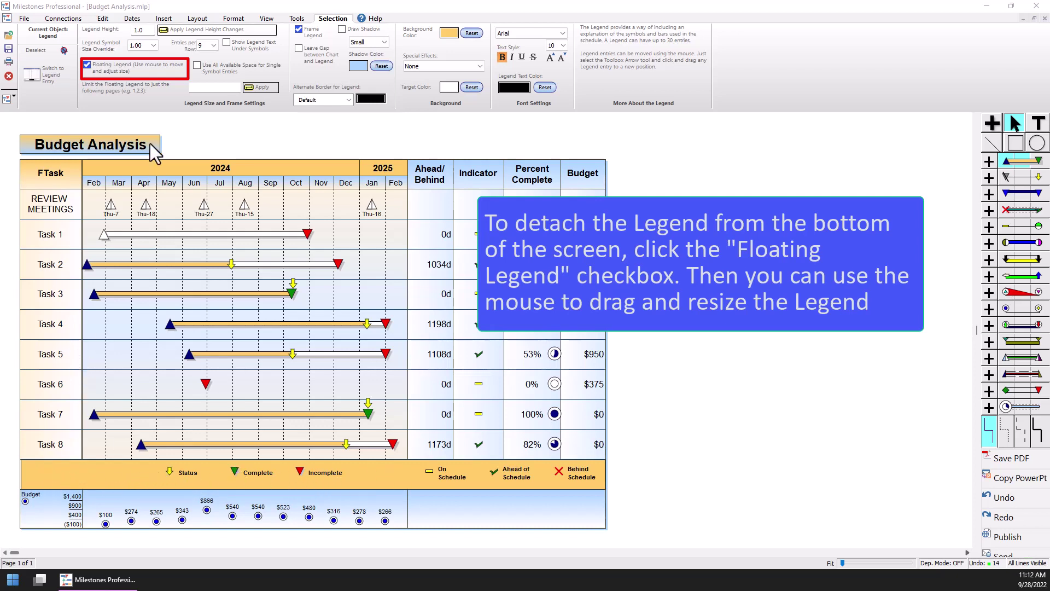
{"action": "left_click", "coordinate": [115, 70]}
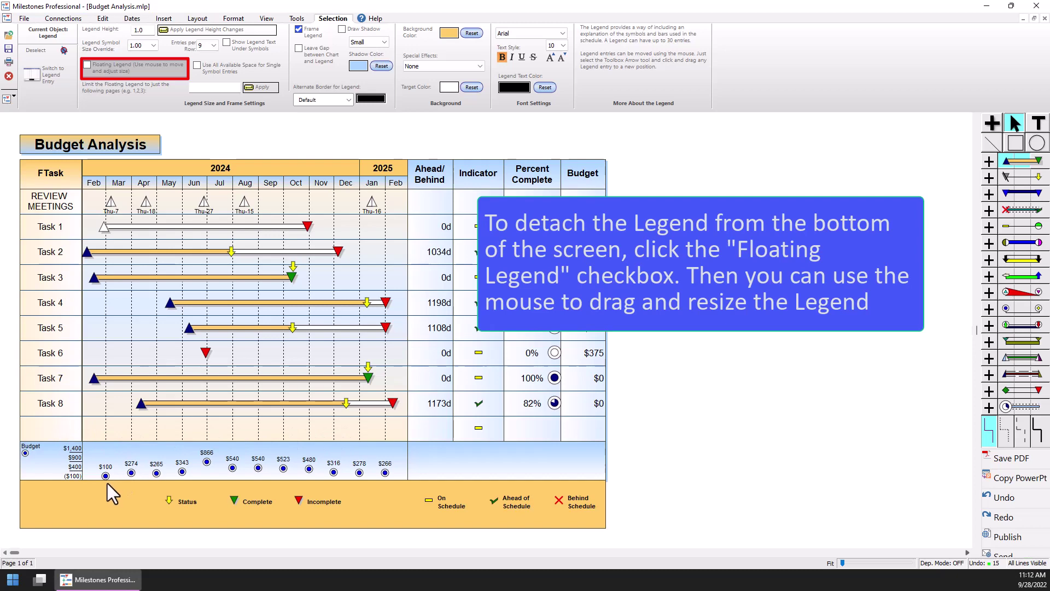
{"action": "left_click", "coordinate": [111, 70]}
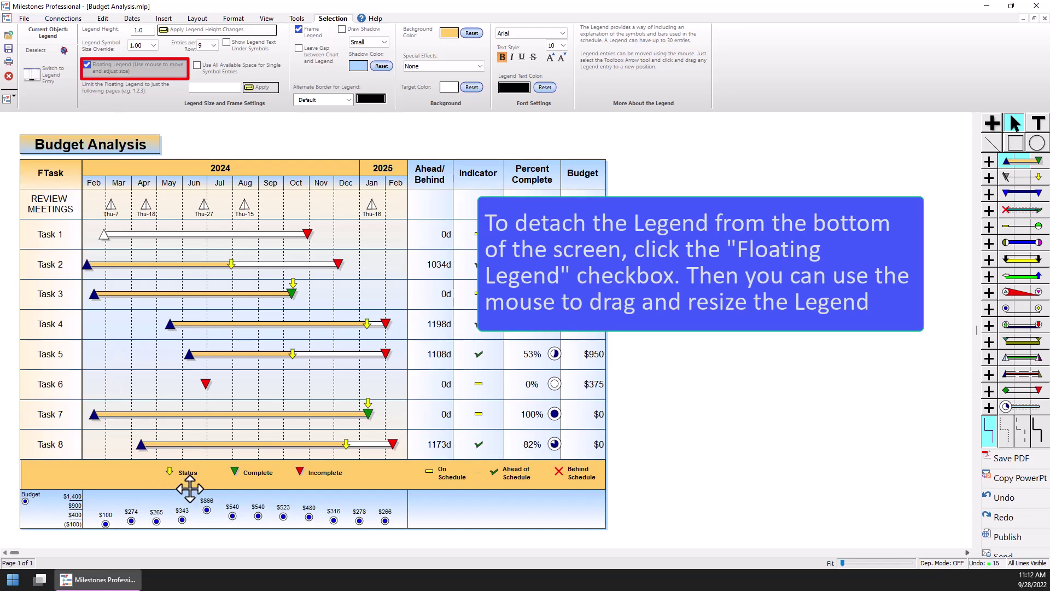
Move the floating legend over the Task 6–8 rows and resize it into a wide band.
{"action": "left_click_drag", "start_coordinate": [189, 486], "coordinate": [194, 410]}
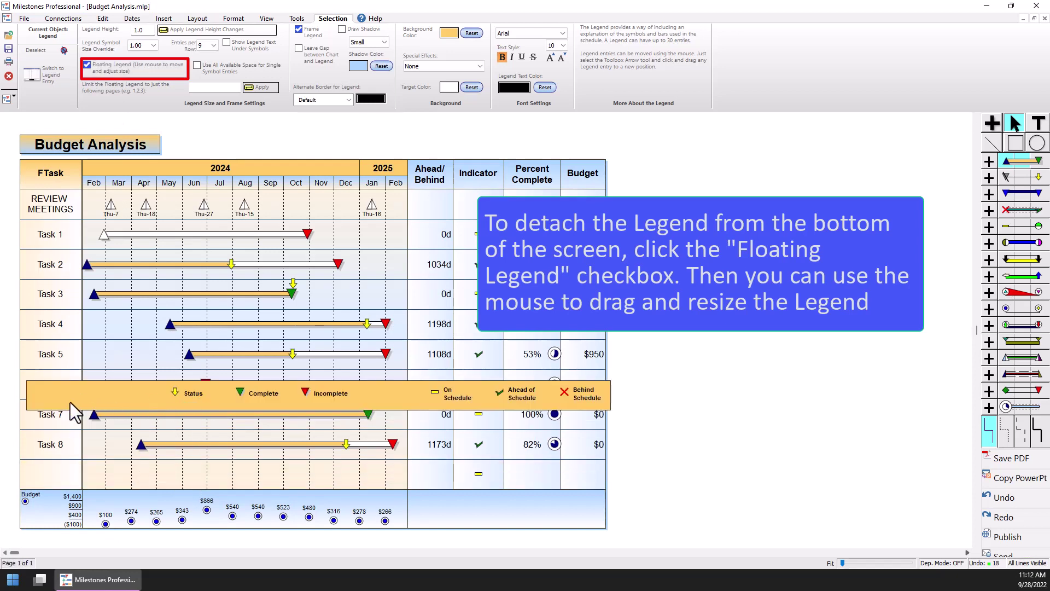
{"action": "left_click_drag", "start_coordinate": [27, 396], "coordinate": [123, 396]}
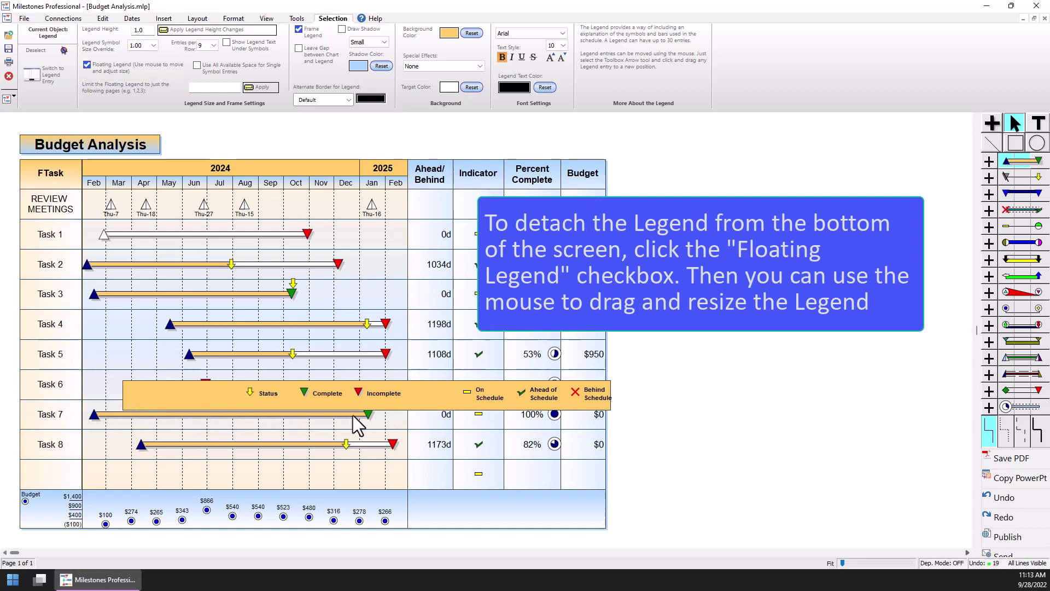
{"action": "left_click_drag", "start_coordinate": [363, 409], "coordinate": [363, 443]}
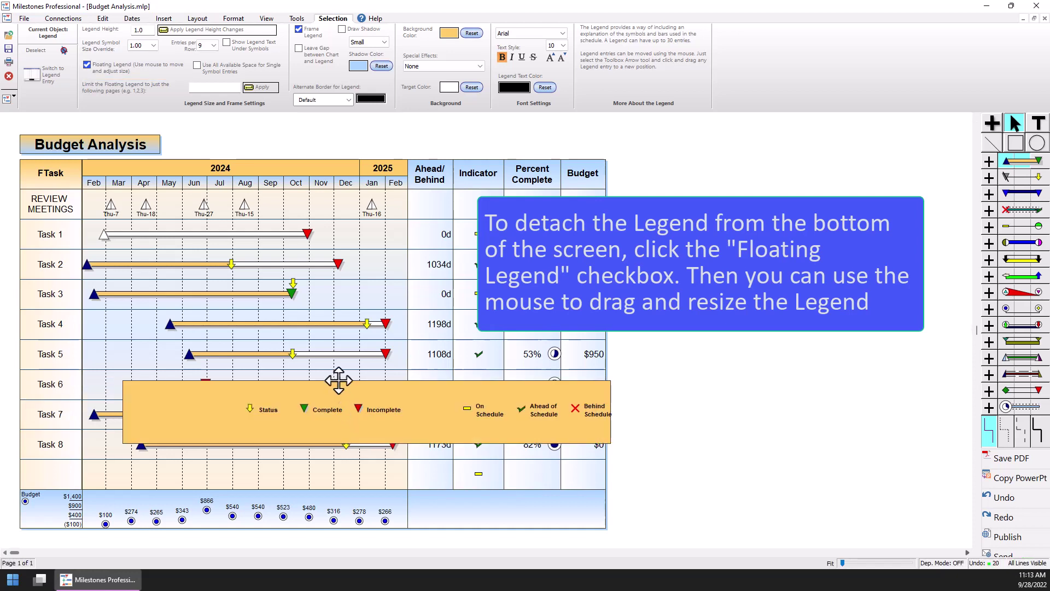
{"action": "left_click_drag", "start_coordinate": [245, 381], "coordinate": [277, 377]}
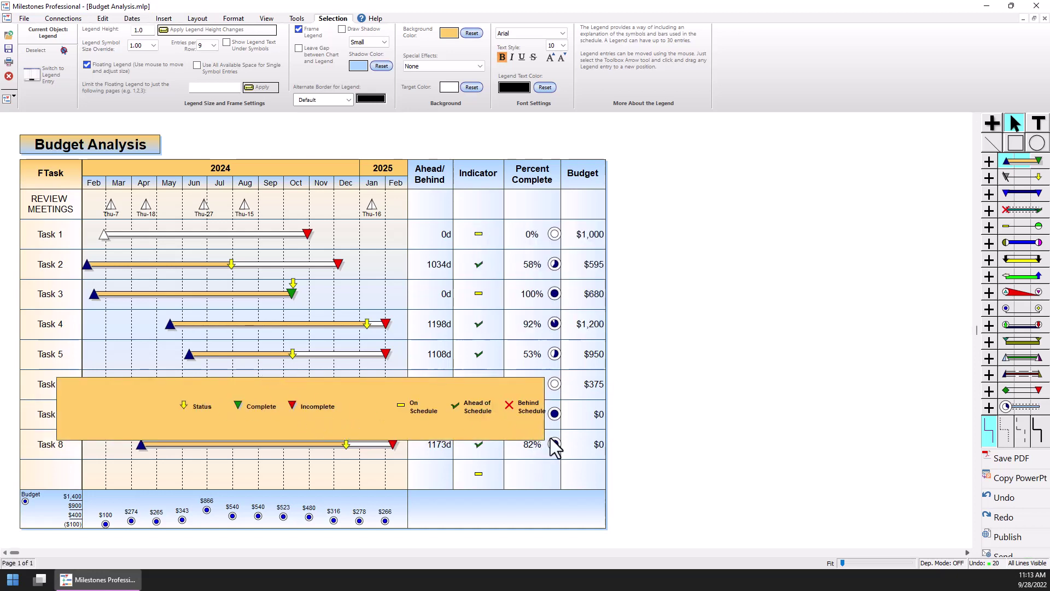
{"action": "left_click_drag", "start_coordinate": [546, 416], "coordinate": [502, 438]}
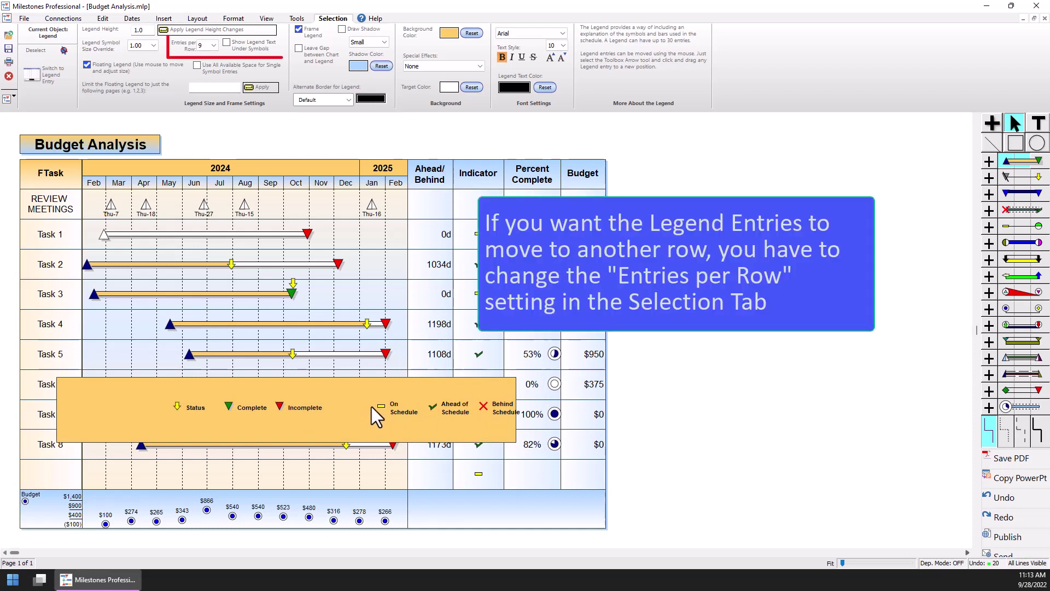
Set the legend's Entries per Row to 5, after briefly trying 6.
{"action": "left_click", "coordinate": [213, 47]}
{"action": "left_click", "coordinate": [213, 95]}
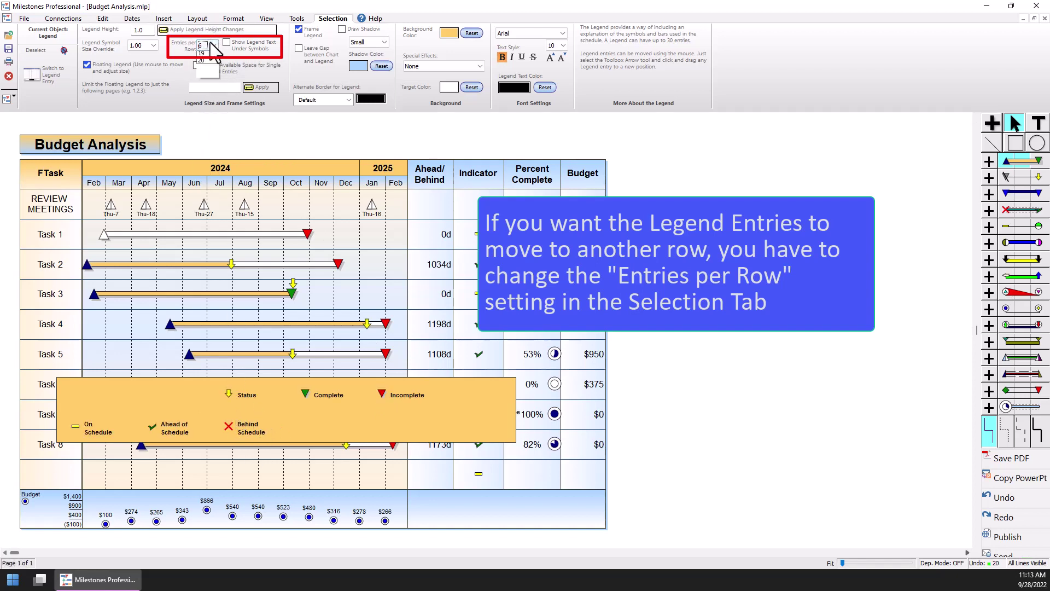
{"action": "left_click", "coordinate": [212, 45]}
{"action": "left_click", "coordinate": [208, 84]}
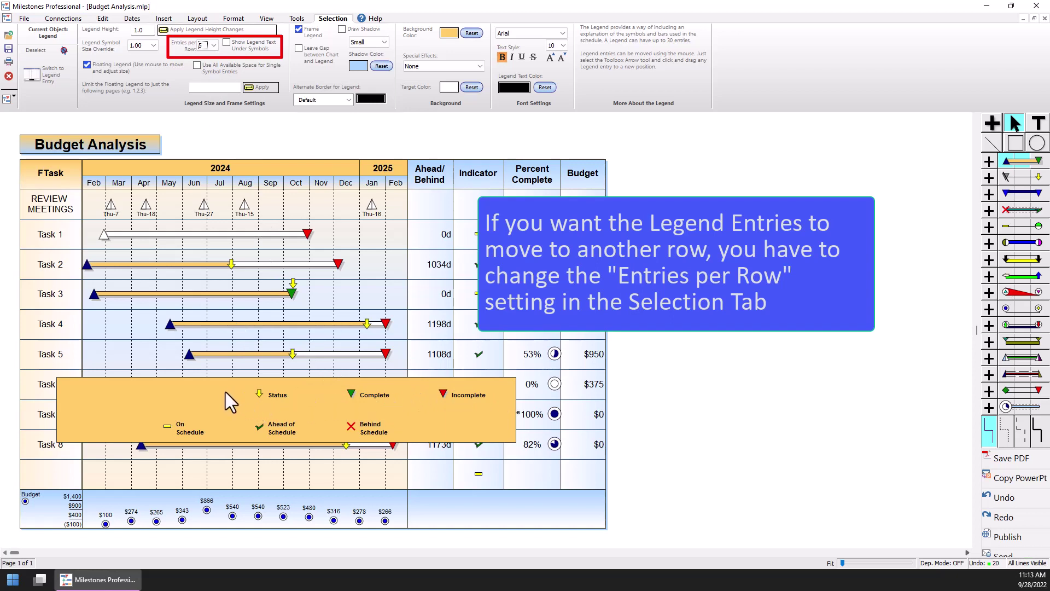
Select the blank first legend entry and delete it.
{"action": "left_click", "coordinate": [198, 394]}
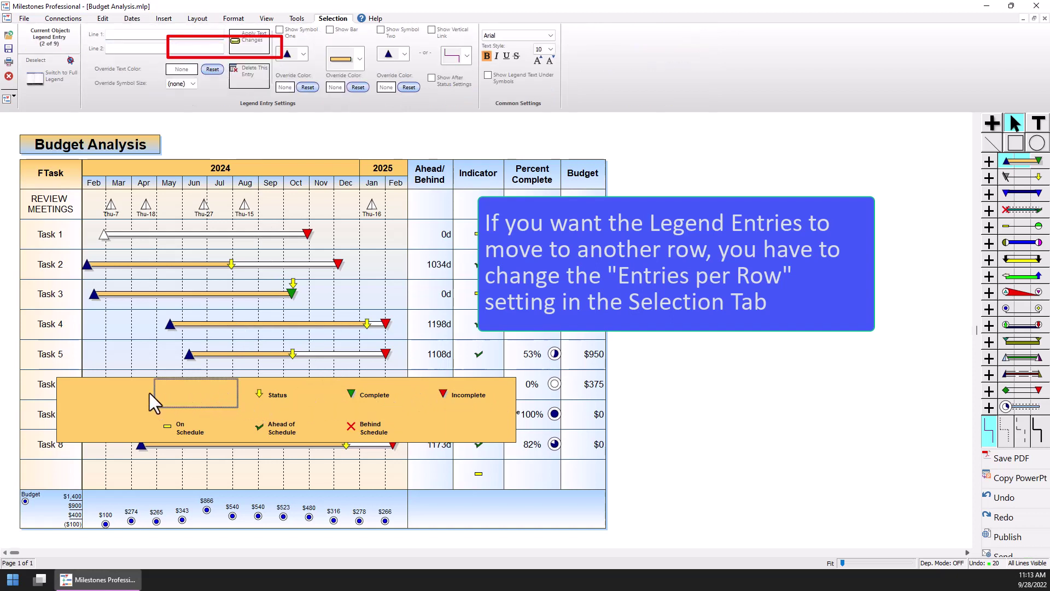
{"action": "left_click", "coordinate": [120, 392]}
{"action": "left_click", "coordinate": [109, 429]}
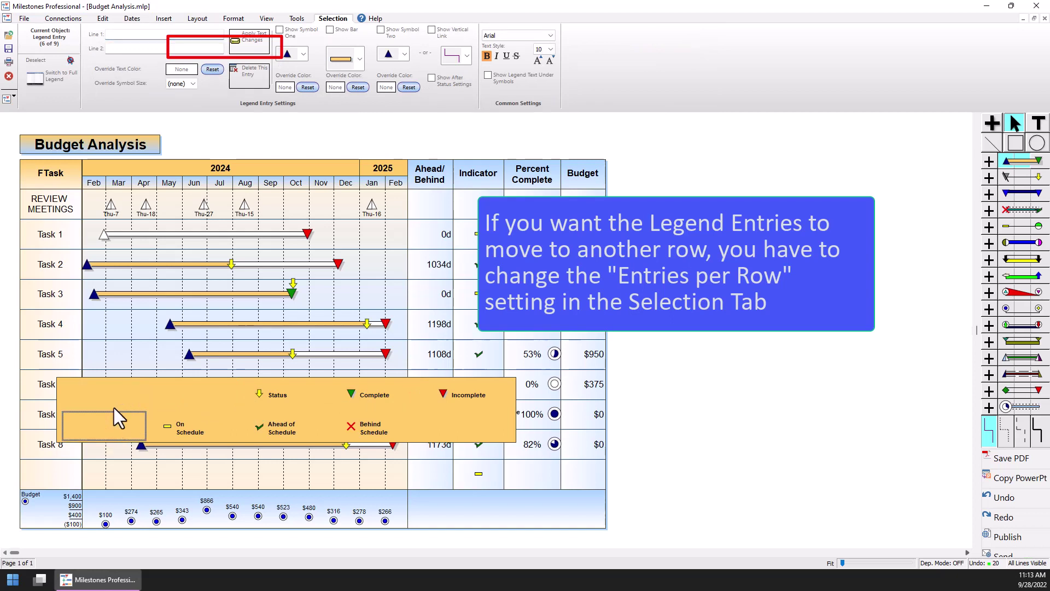
{"action": "left_click", "coordinate": [116, 396]}
{"action": "left_click", "coordinate": [198, 395]}
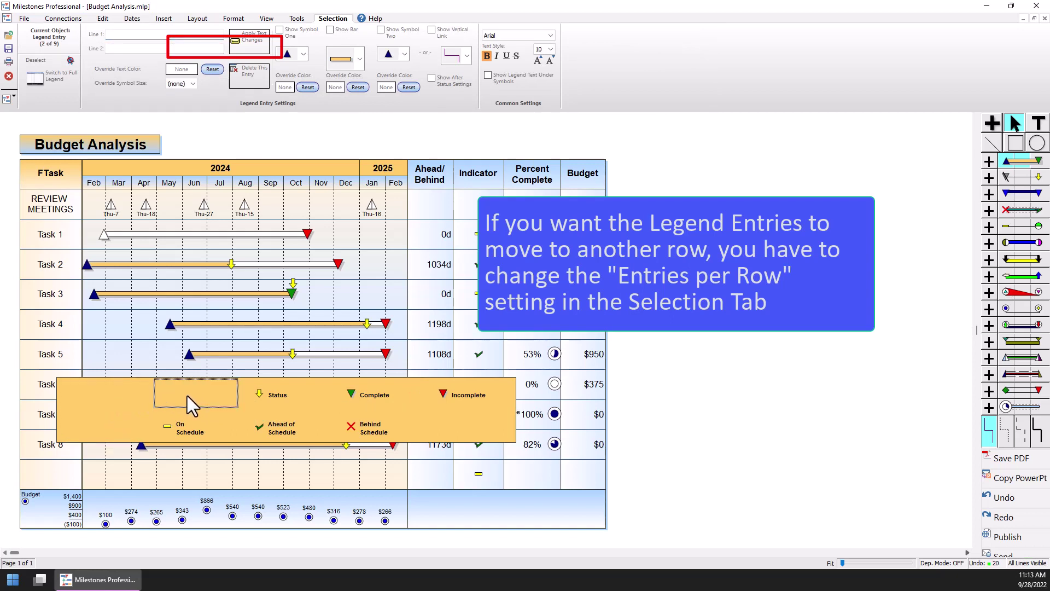
{"action": "left_click", "coordinate": [123, 392]}
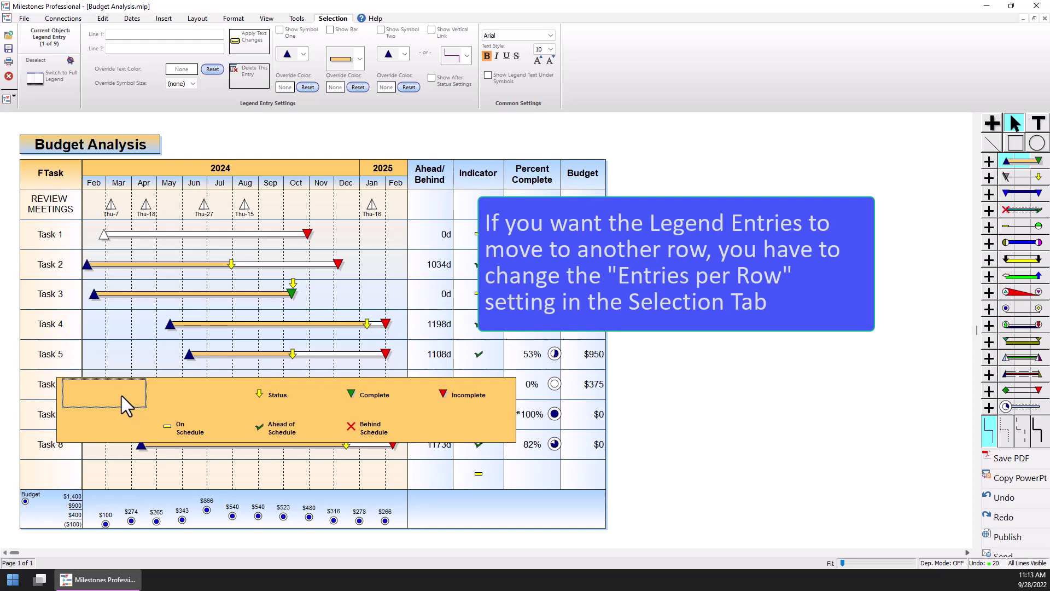
{"action": "key", "text": "Delete"}
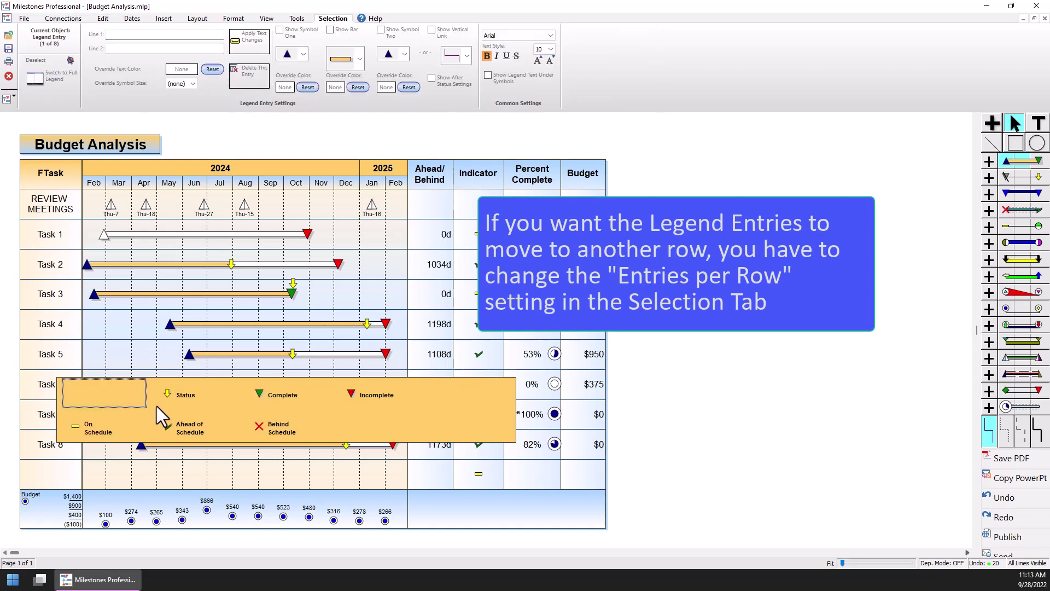
Drag the blank entry to the fourth slot and remove it with Delete Legend Entry.
{"action": "left_click_drag", "start_coordinate": [156, 405], "coordinate": [383, 398]}
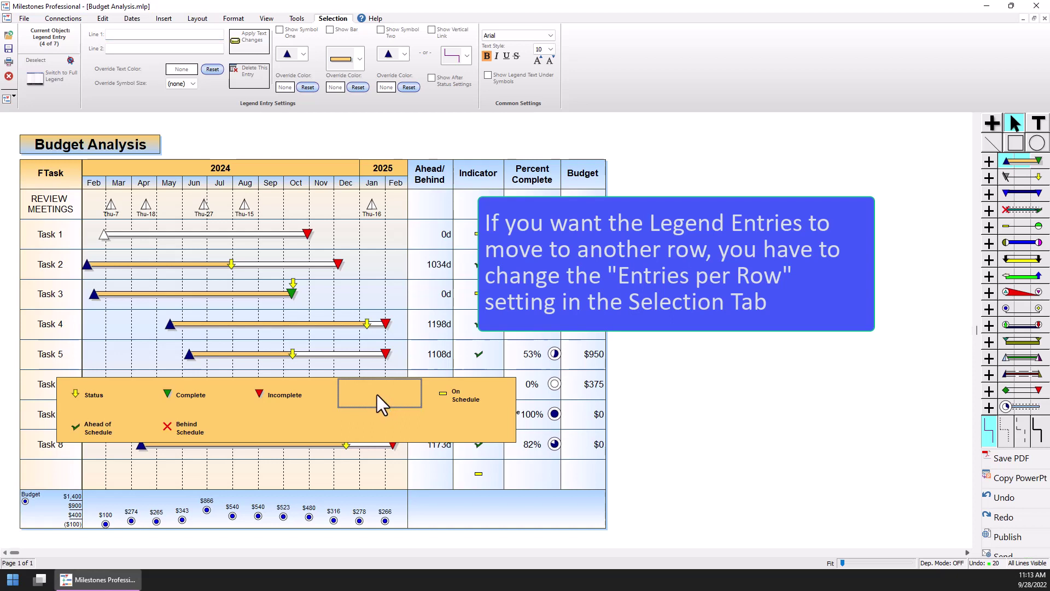
{"action": "right_click", "coordinate": [377, 396]}
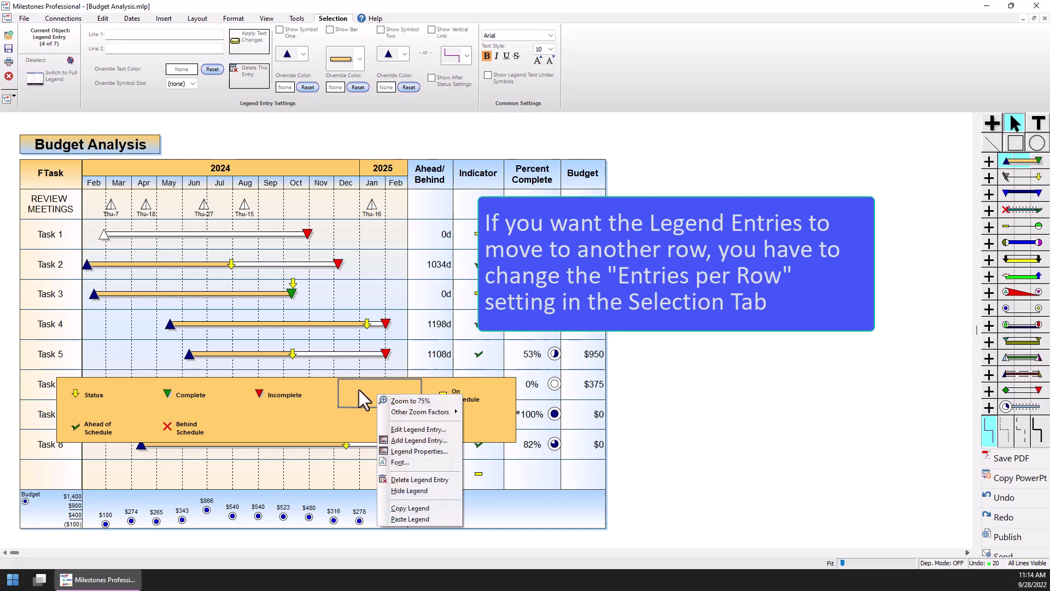
{"action": "left_click", "coordinate": [422, 480]}
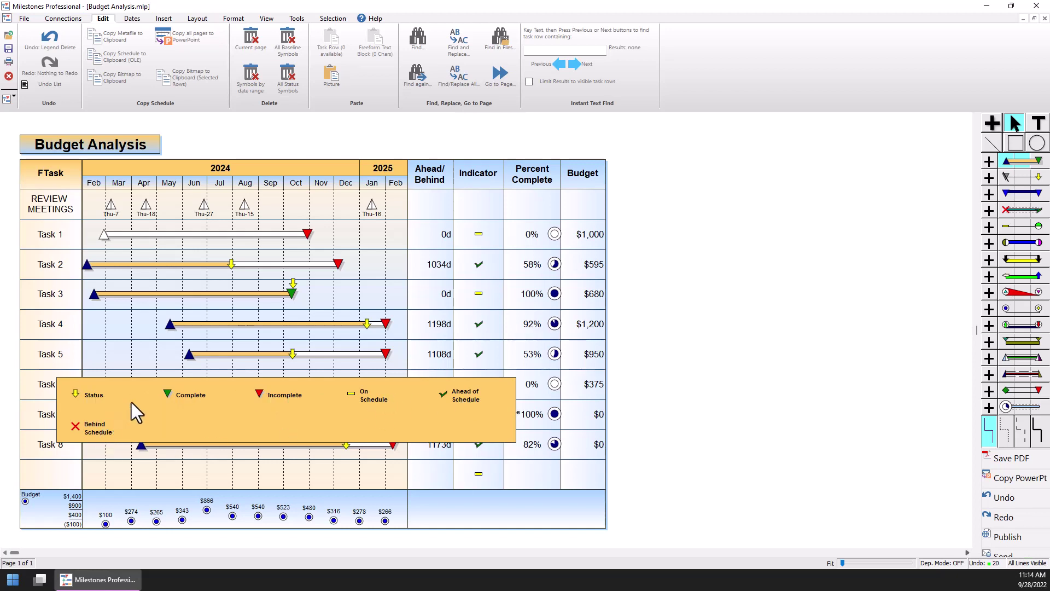
Set the legend's Entries per Row to 6 in Full Legend Settings.
{"action": "left_click", "coordinate": [197, 19]}
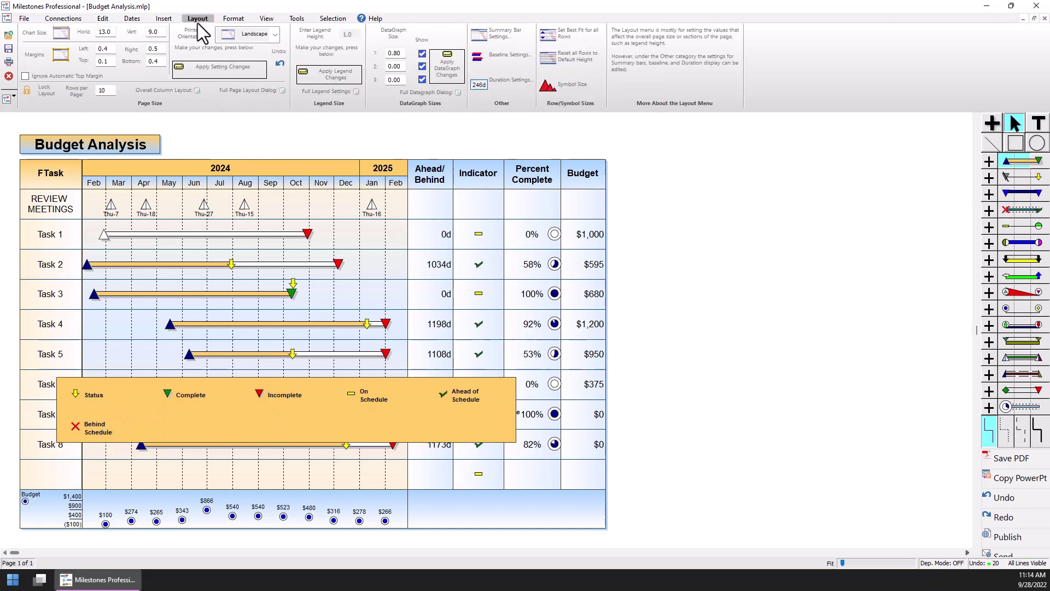
{"action": "left_click", "coordinate": [327, 92]}
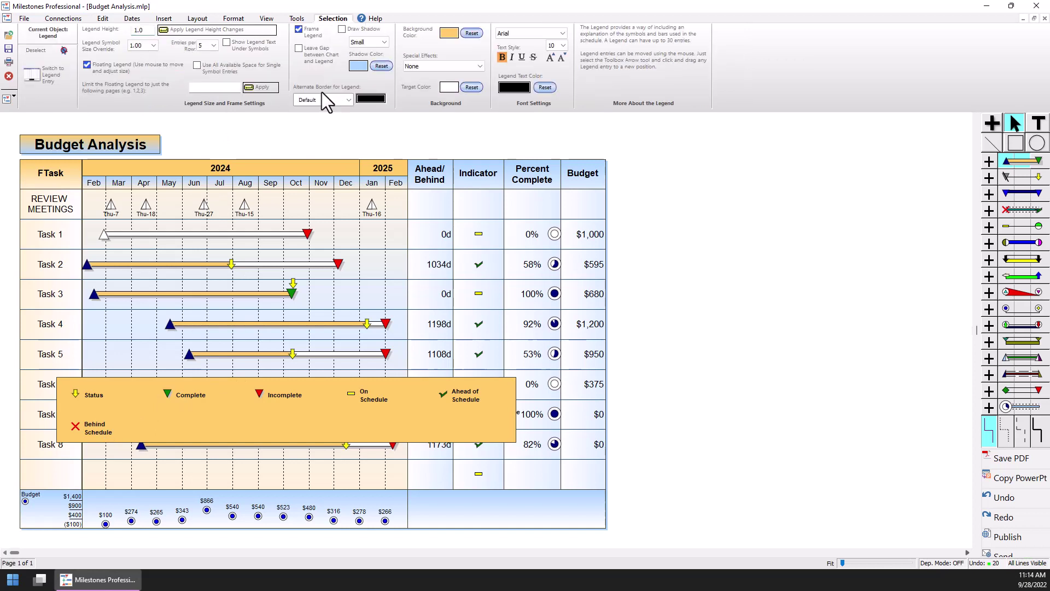
{"action": "left_click", "coordinate": [214, 46]}
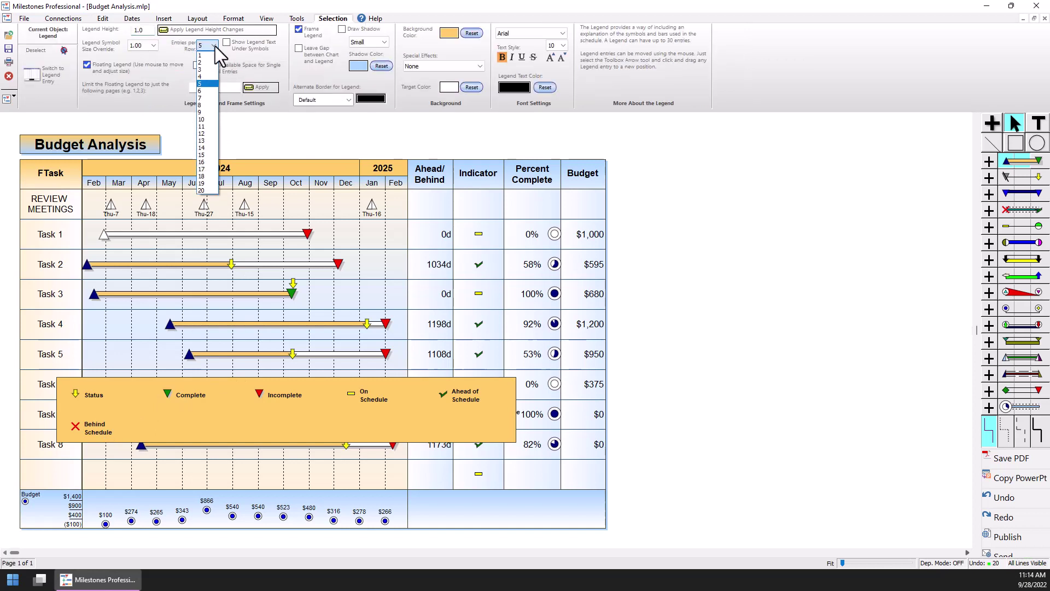
{"action": "left_click", "coordinate": [208, 90]}
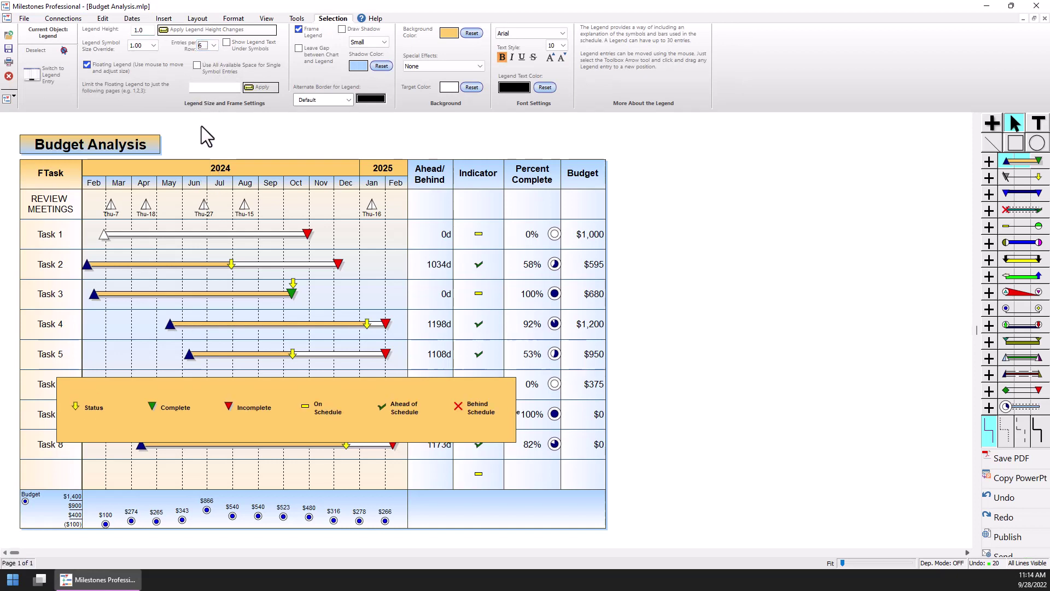
Move the legend into the empty row below Task 8 and stretch it to the chart's full width.
{"action": "left_click", "coordinate": [291, 384]}
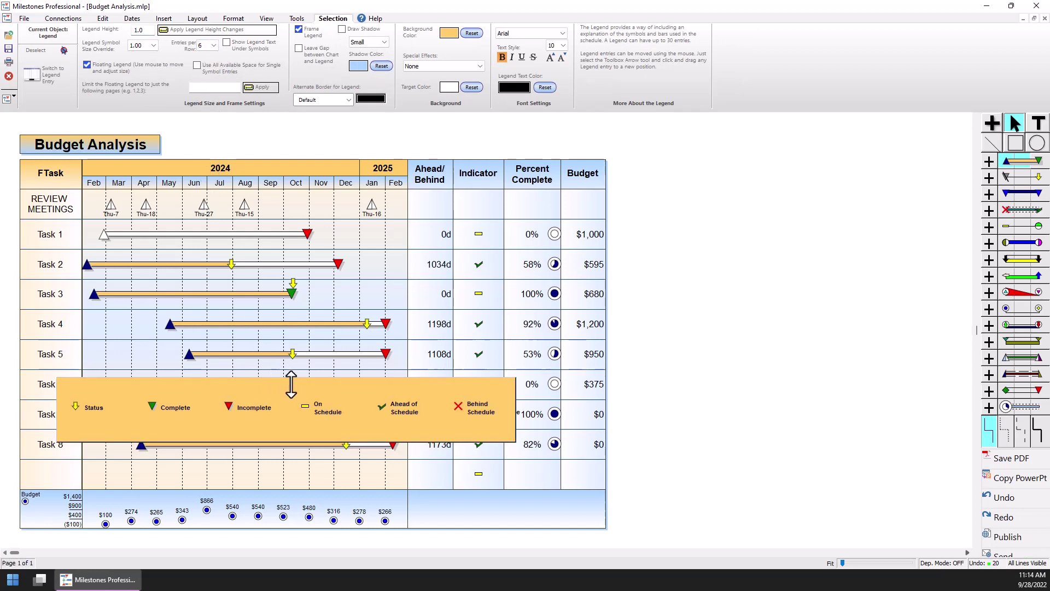
{"action": "left_click_drag", "start_coordinate": [291, 384], "coordinate": [290, 431]}
{"action": "left_click_drag", "start_coordinate": [280, 452], "coordinate": [280, 456]}
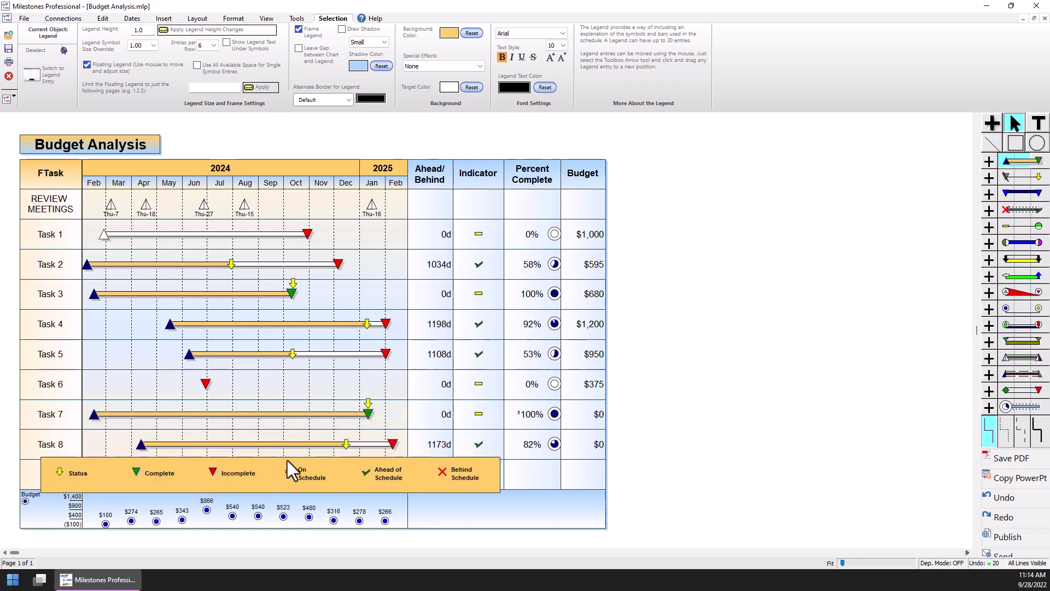
{"action": "left_click_drag", "start_coordinate": [269, 464], "coordinate": [268, 470]}
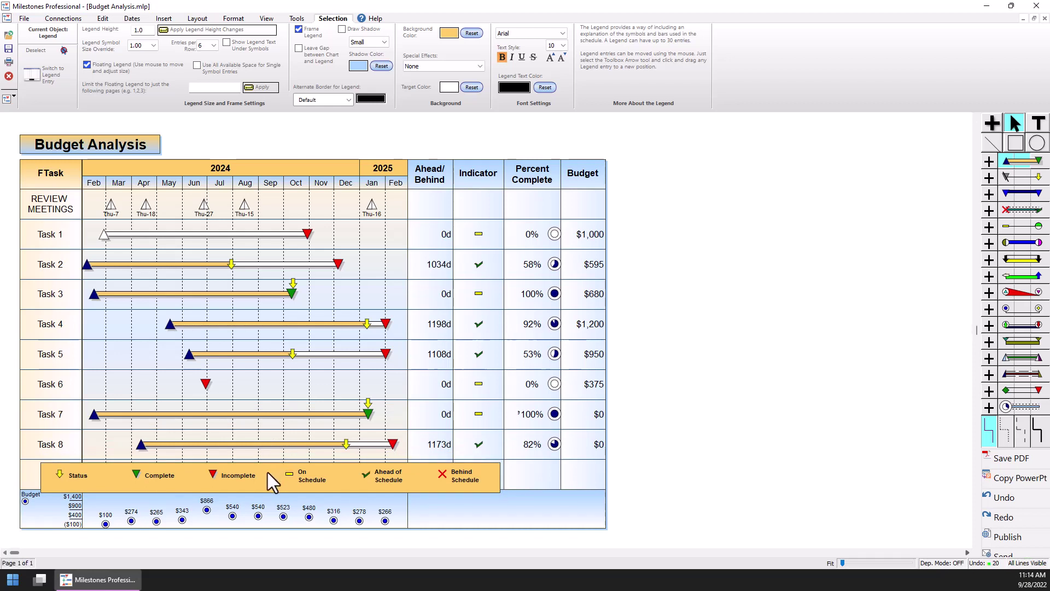
{"action": "left_click", "coordinate": [268, 471]}
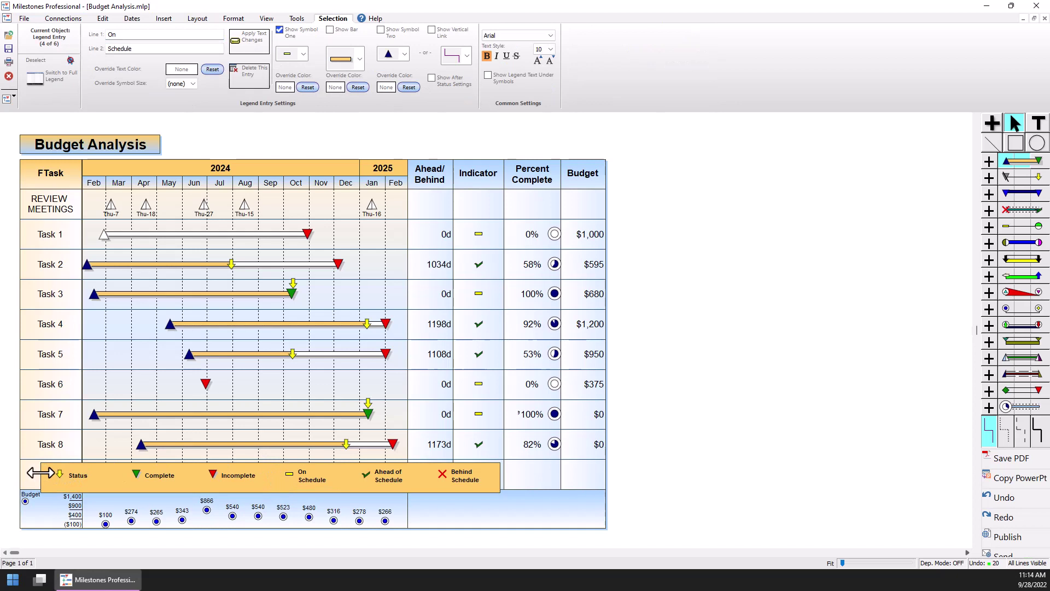
{"action": "mouse_move", "coordinate": [41, 472]}
{"action": "left_mouse_down"}
{"action": "mouse_move", "coordinate": [22, 472]}
{"action": "mouse_move", "coordinate": [28, 461]}
{"action": "left_mouse_up"}
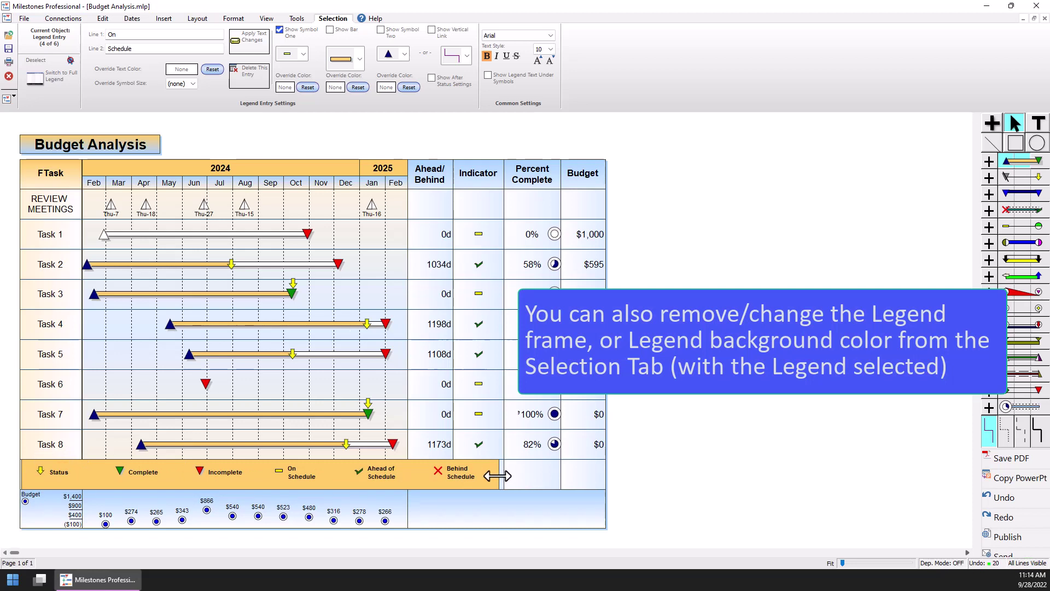
{"action": "left_click_drag", "start_coordinate": [497, 475], "coordinate": [604, 473]}
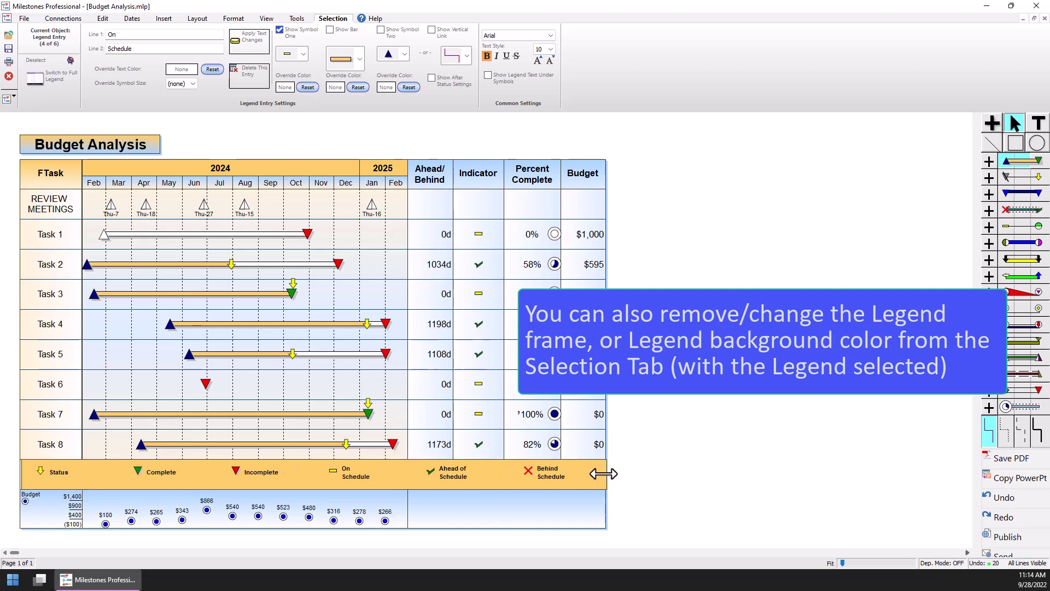
{"action": "left_click_drag", "start_coordinate": [604, 473], "coordinate": [603, 474]}
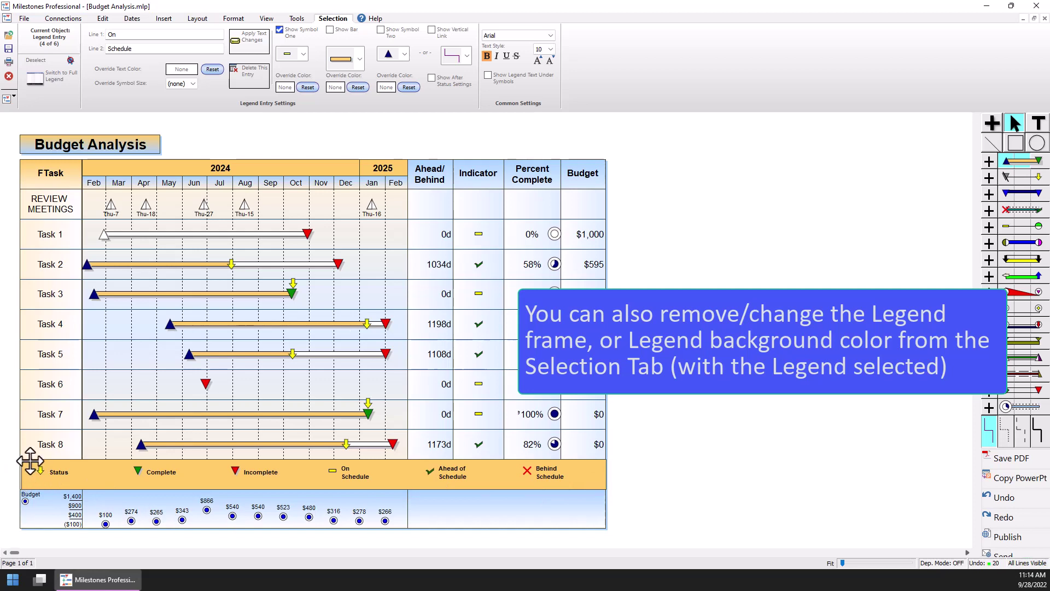
{"action": "left_click_drag", "start_coordinate": [30, 460], "coordinate": [29, 460]}
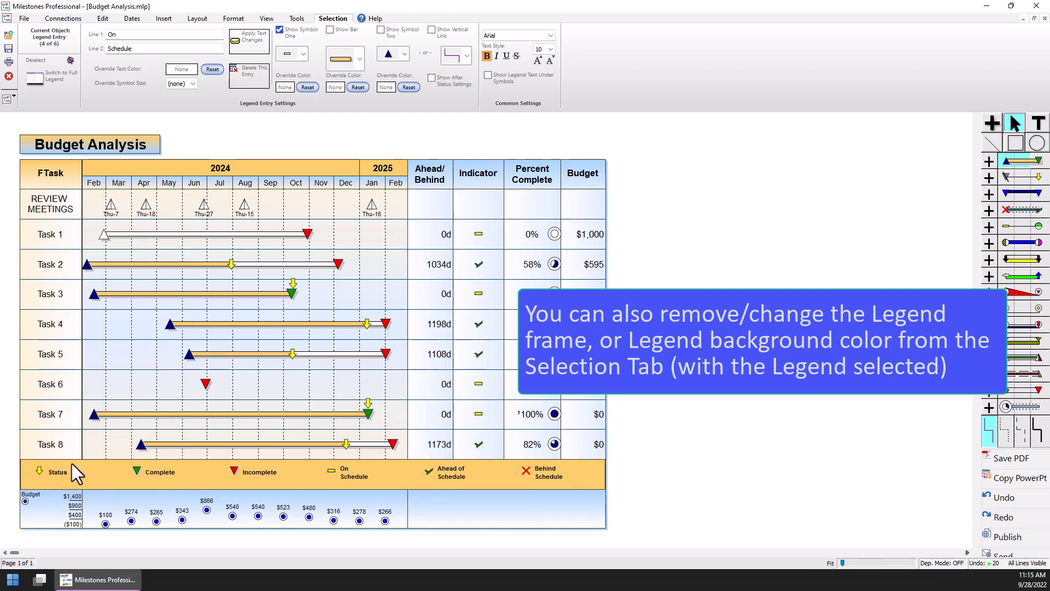
Uncheck Frame Legend in Full Legend Settings to remove the legend's frame.
{"action": "left_click", "coordinate": [205, 17]}
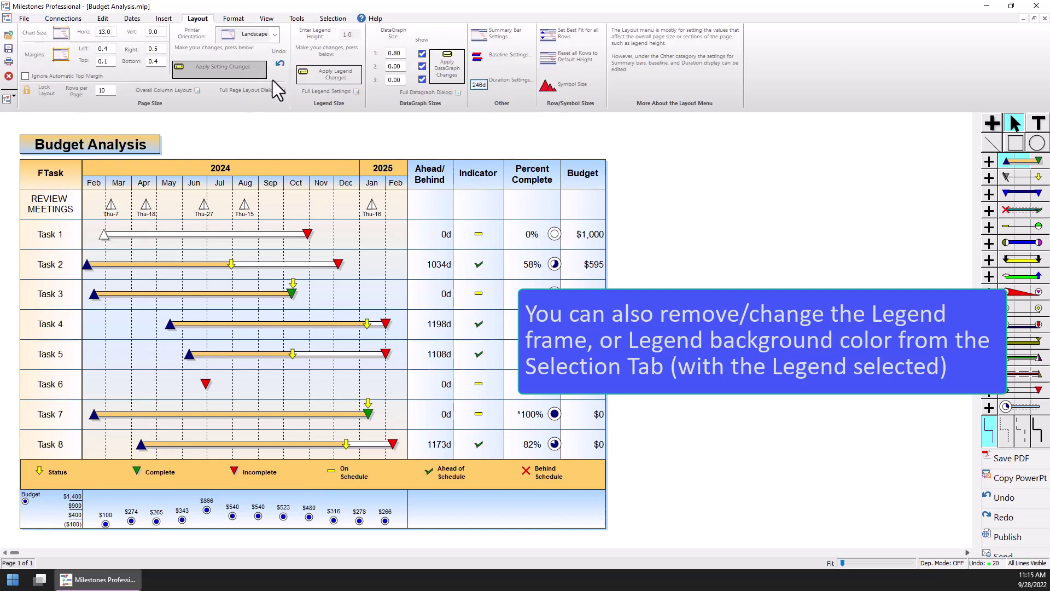
{"action": "left_click", "coordinate": [326, 92]}
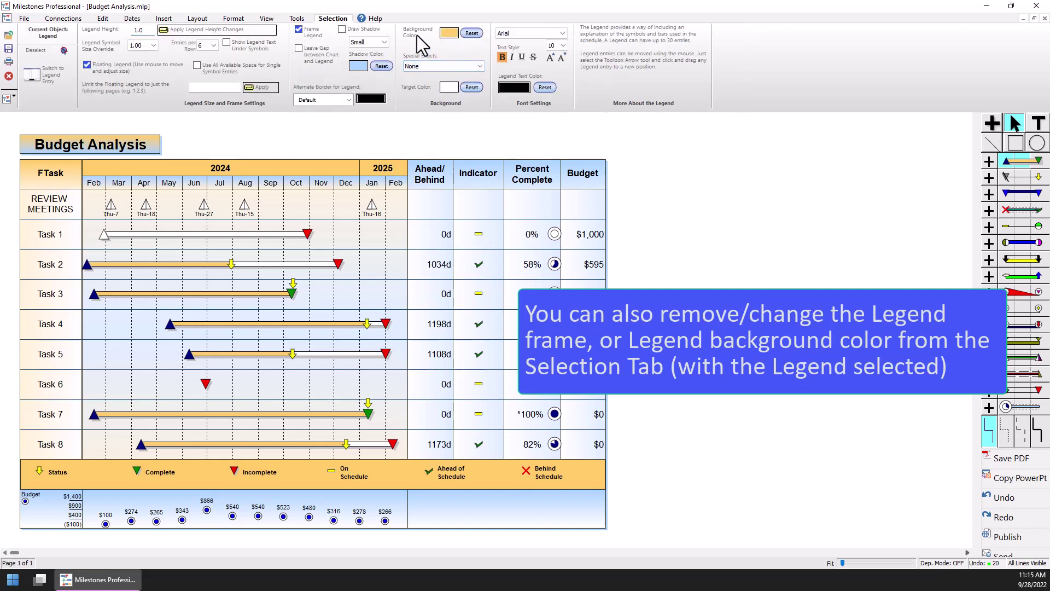
{"action": "left_click", "coordinate": [310, 32]}
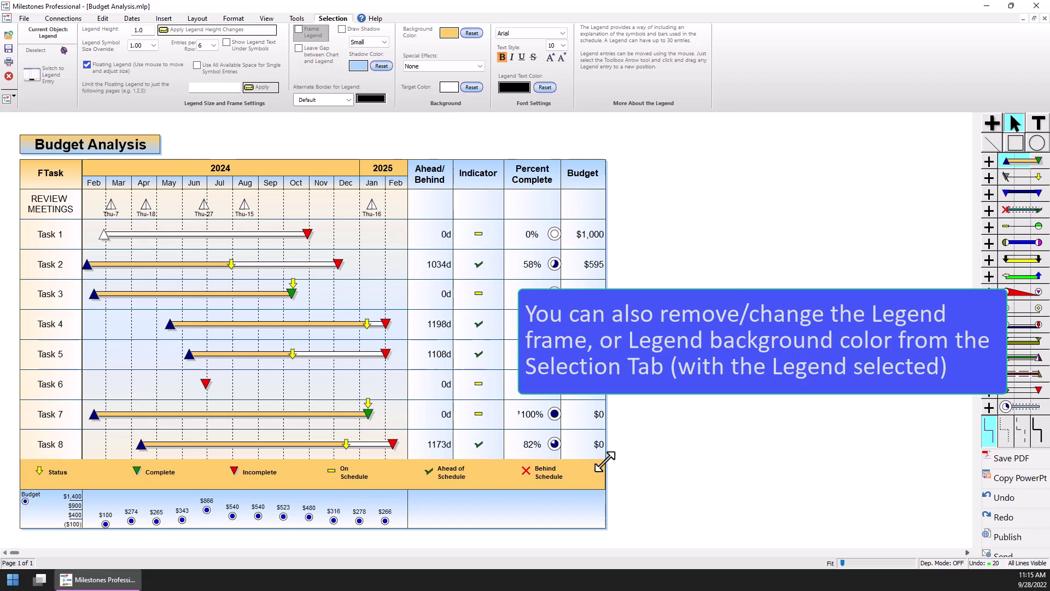
{"action": "left_click_drag", "start_coordinate": [605, 468], "coordinate": [604, 466]}
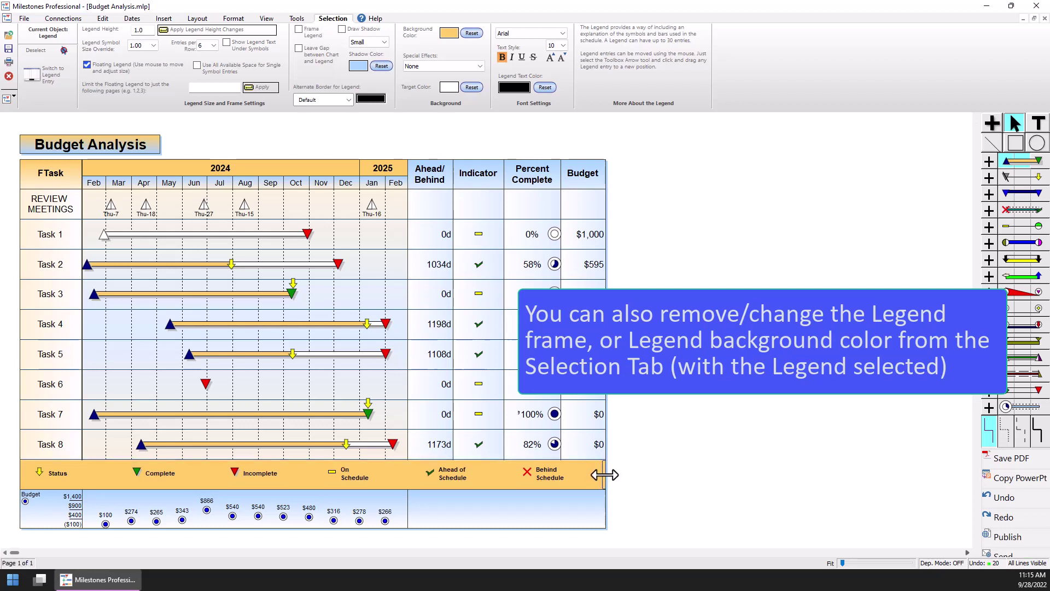
{"action": "left_click", "coordinate": [607, 474]}
{"action": "left_click", "coordinate": [607, 475]}
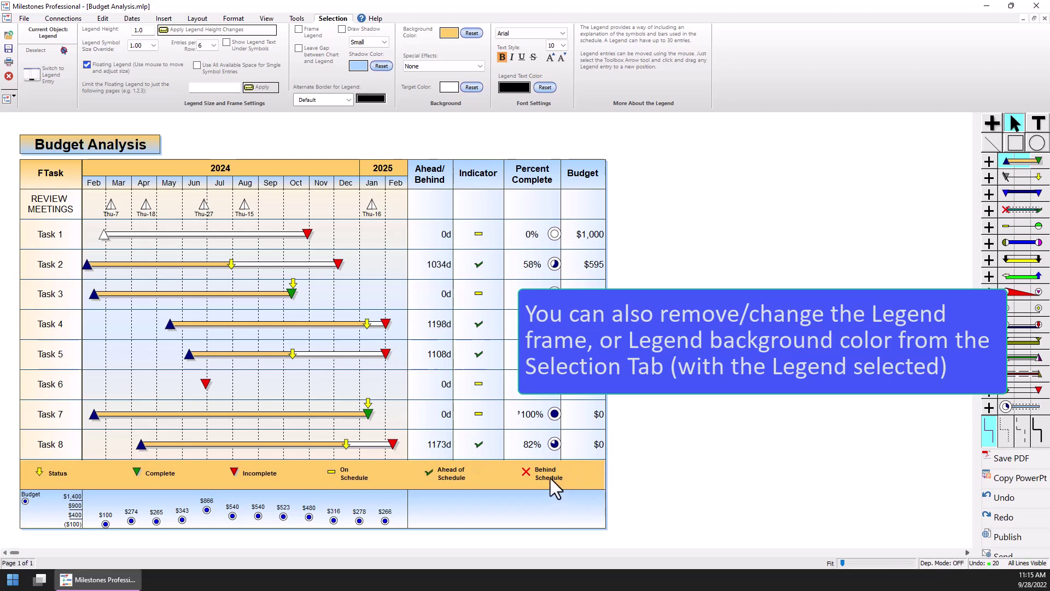
Try a Lime legend background, then undo it to restore the original fill.
{"action": "left_click", "coordinate": [448, 33]}
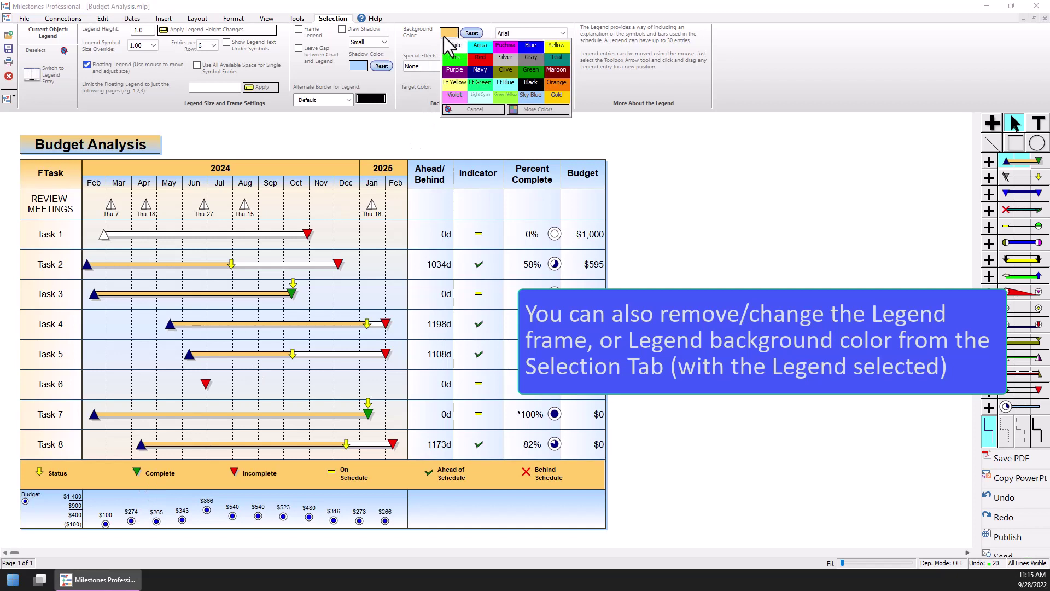
{"action": "left_click", "coordinate": [464, 57]}
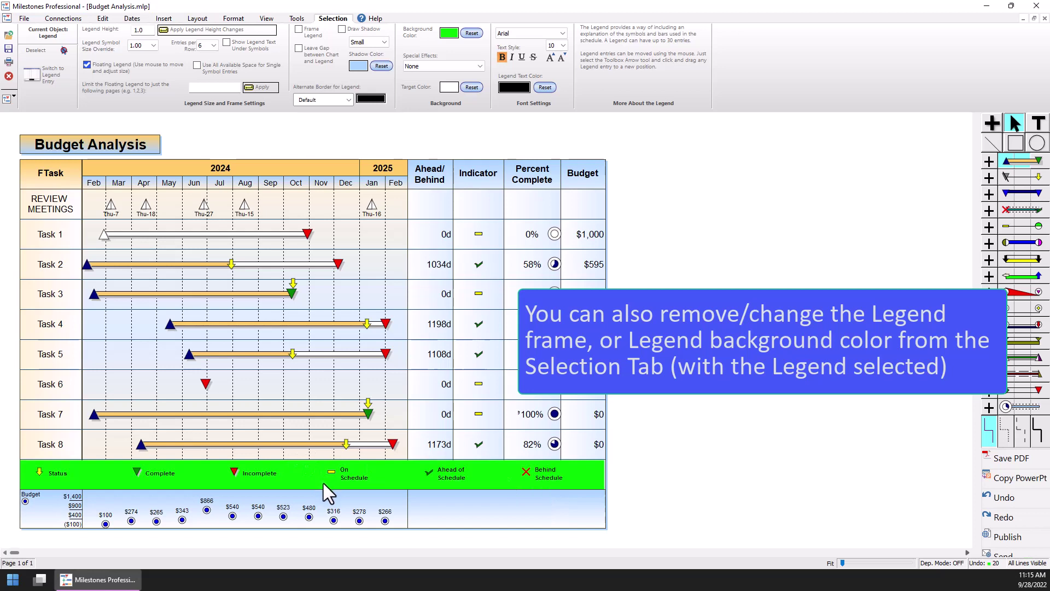
{"action": "left_click", "coordinate": [109, 20]}
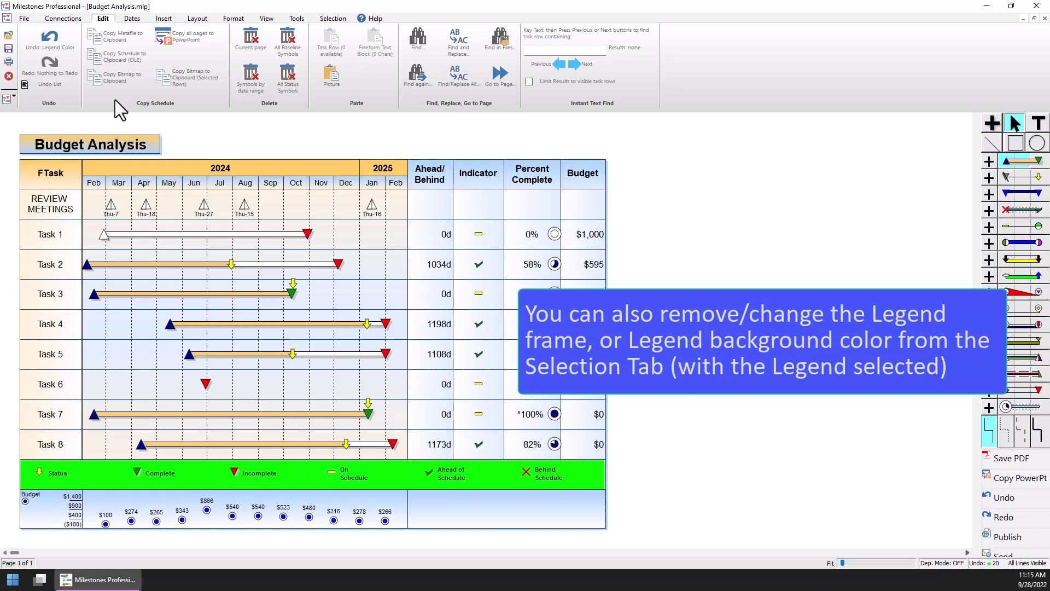
{"action": "left_click", "coordinate": [52, 44]}
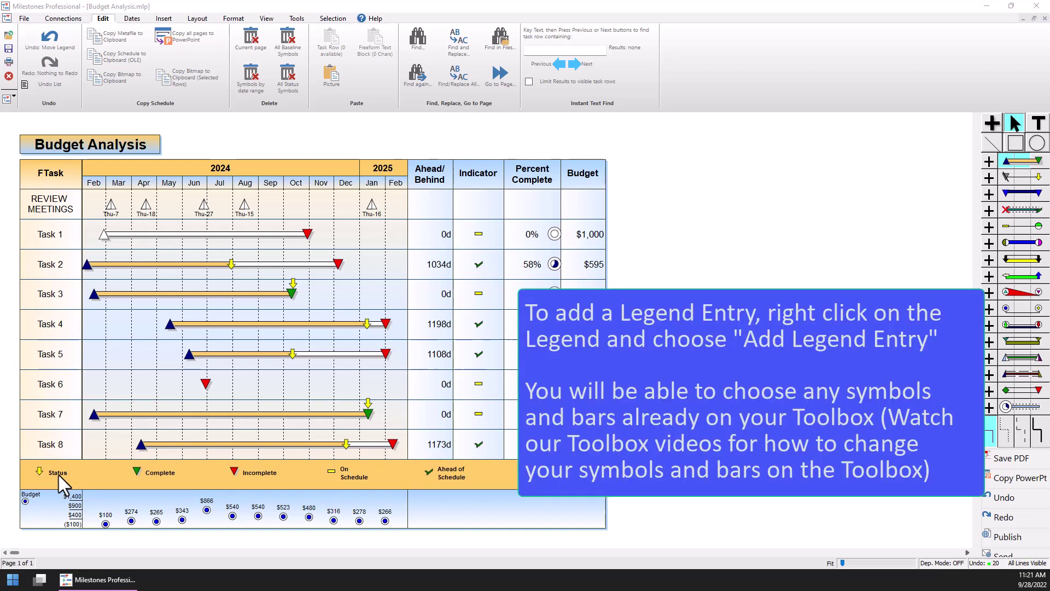
Add a legend entry named 'Example' using the magenta half-circle as Symbol 1.
{"action": "right_click", "coordinate": [58, 475]}
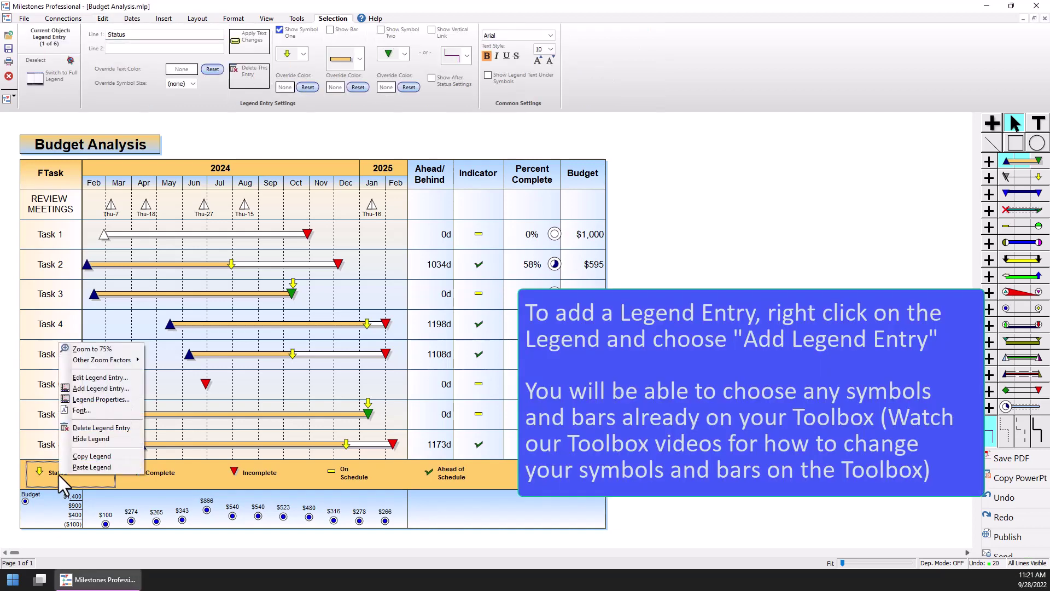
{"action": "left_click", "coordinate": [99, 388]}
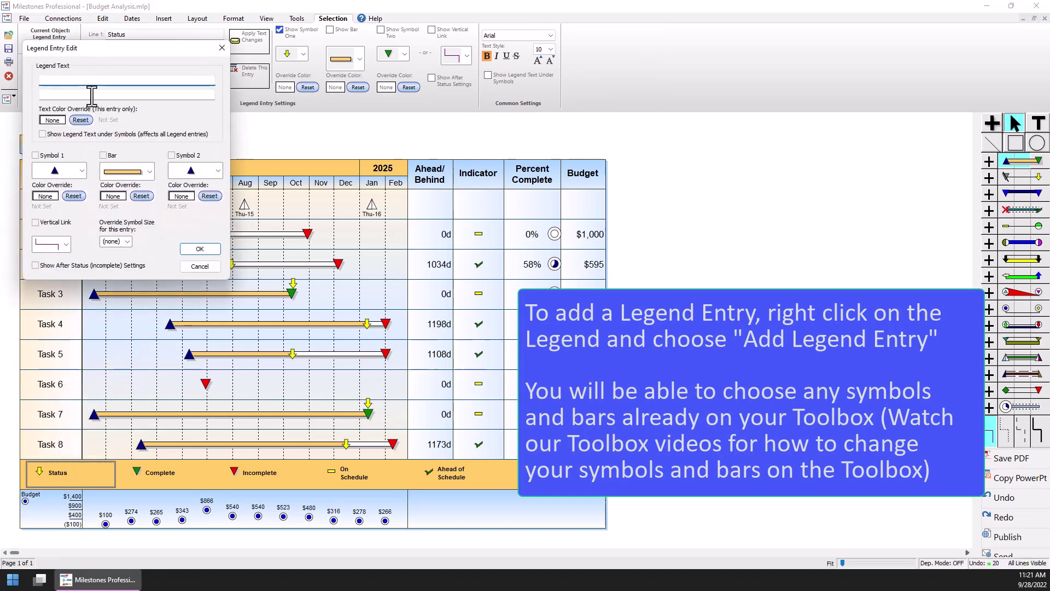
{"action": "type", "text": "Example"}
{"action": "left_click", "coordinate": [47, 155]}
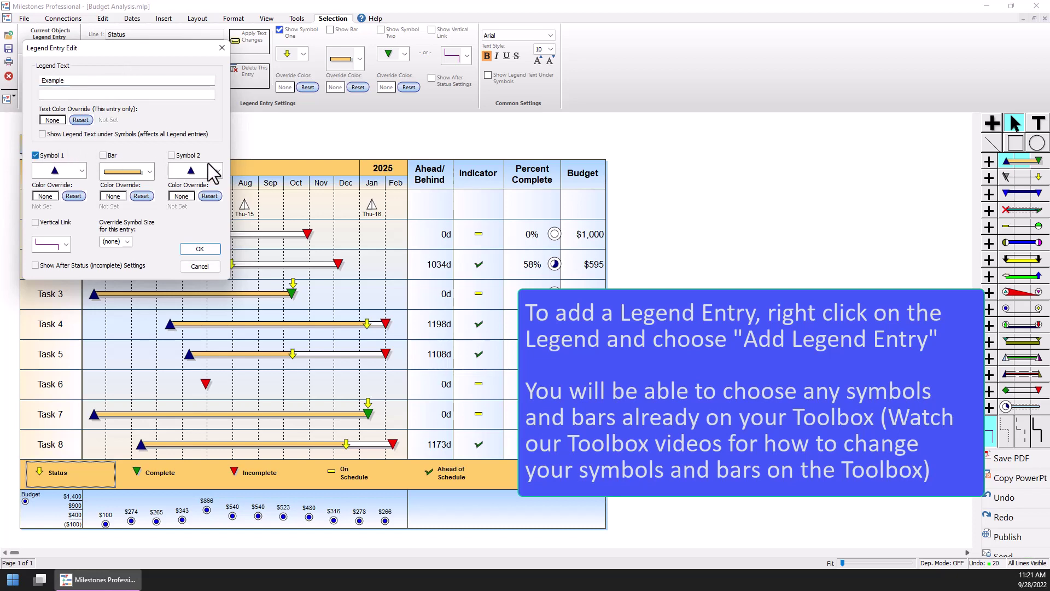
{"action": "left_click", "coordinate": [79, 170]}
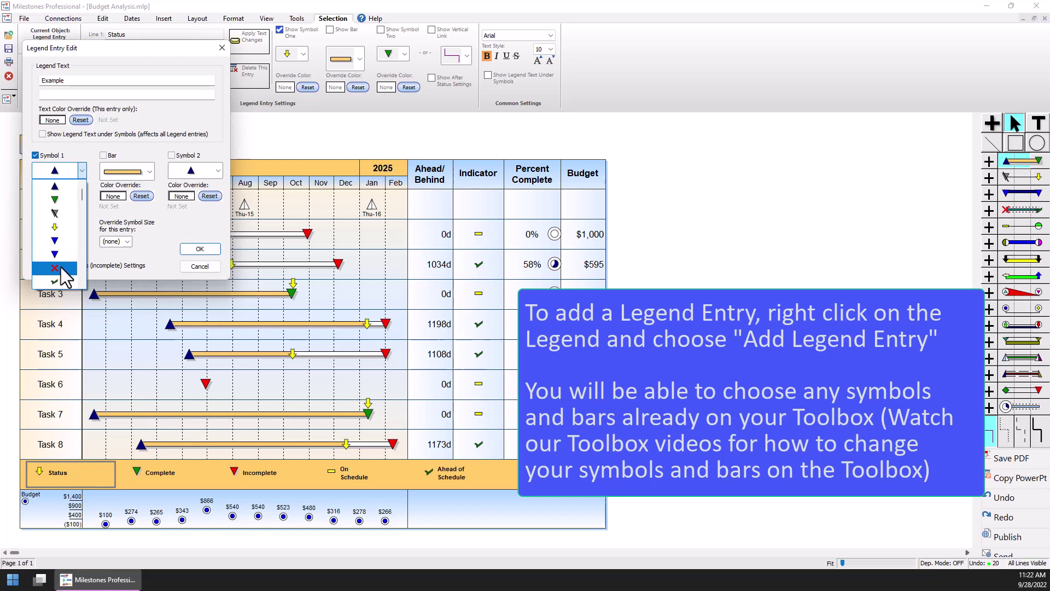
{"action": "scroll", "coordinate": [66, 276], "scroll_direction": "down", "scroll_amount": 2}
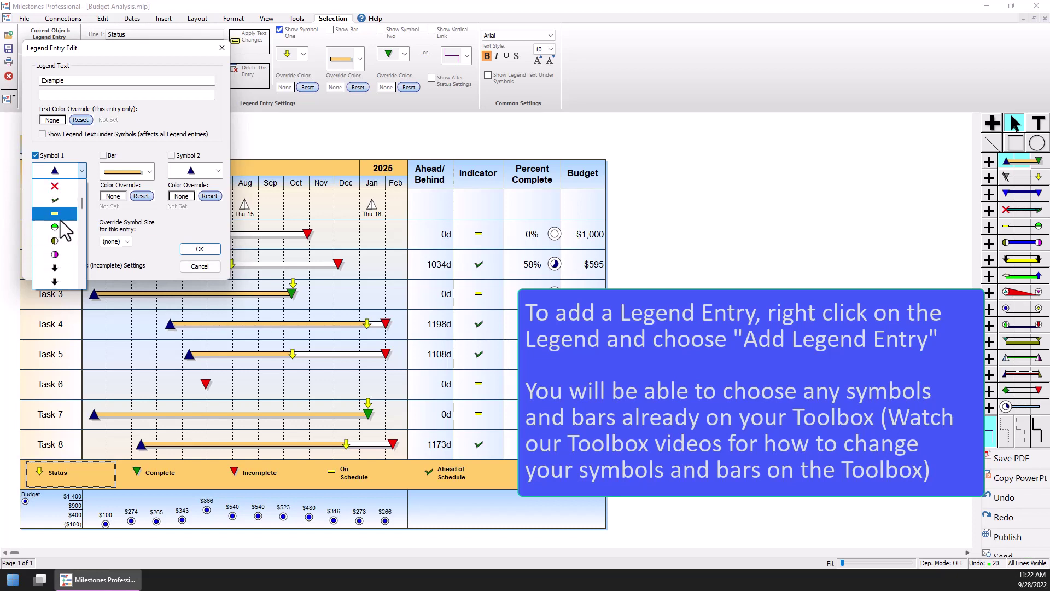
{"action": "left_click", "coordinate": [64, 255]}
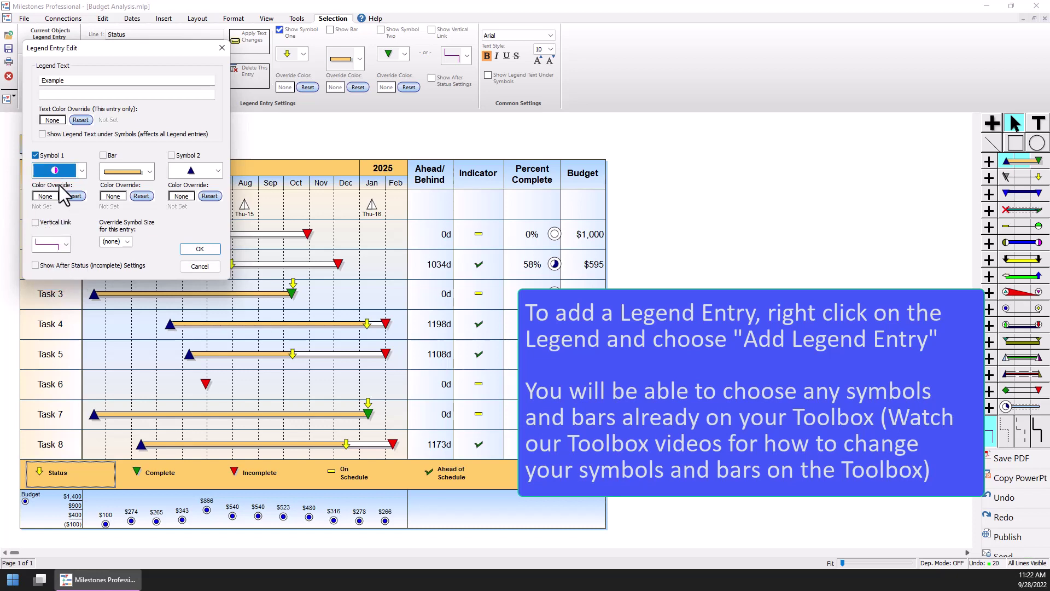
{"action": "left_click", "coordinate": [200, 250]}
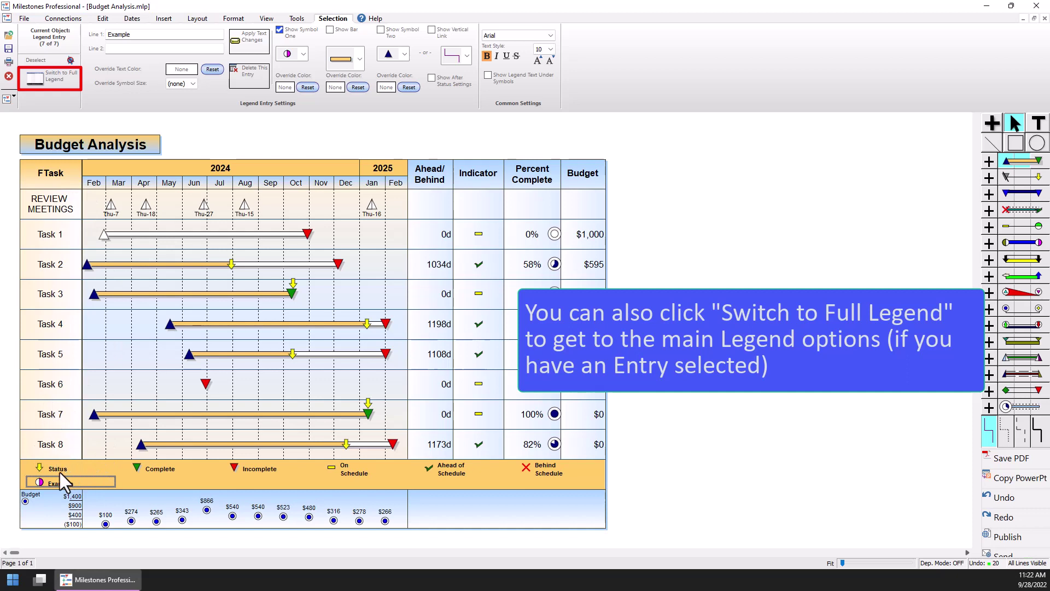
Set the legend to 7 entries per row and keep Status in first place after dragging it.
{"action": "left_click", "coordinate": [49, 79]}
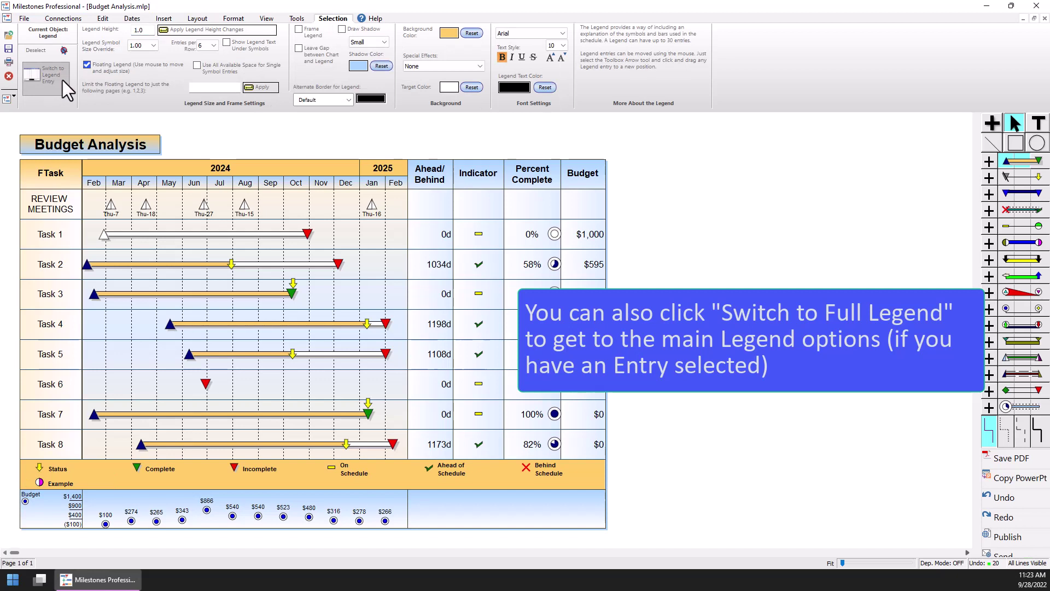
{"action": "left_click", "coordinate": [208, 46]}
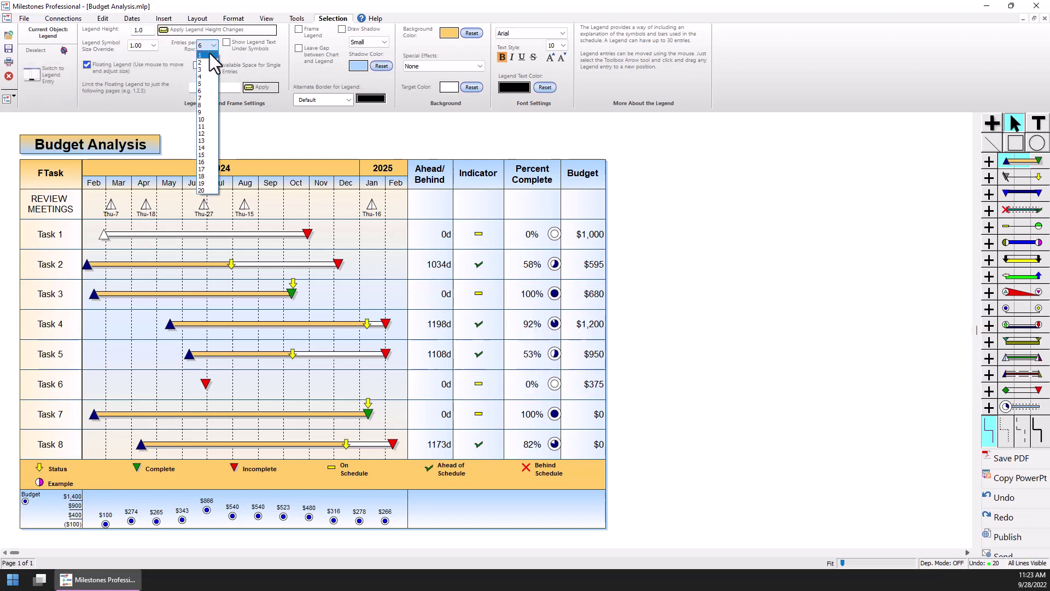
{"action": "left_click", "coordinate": [206, 100]}
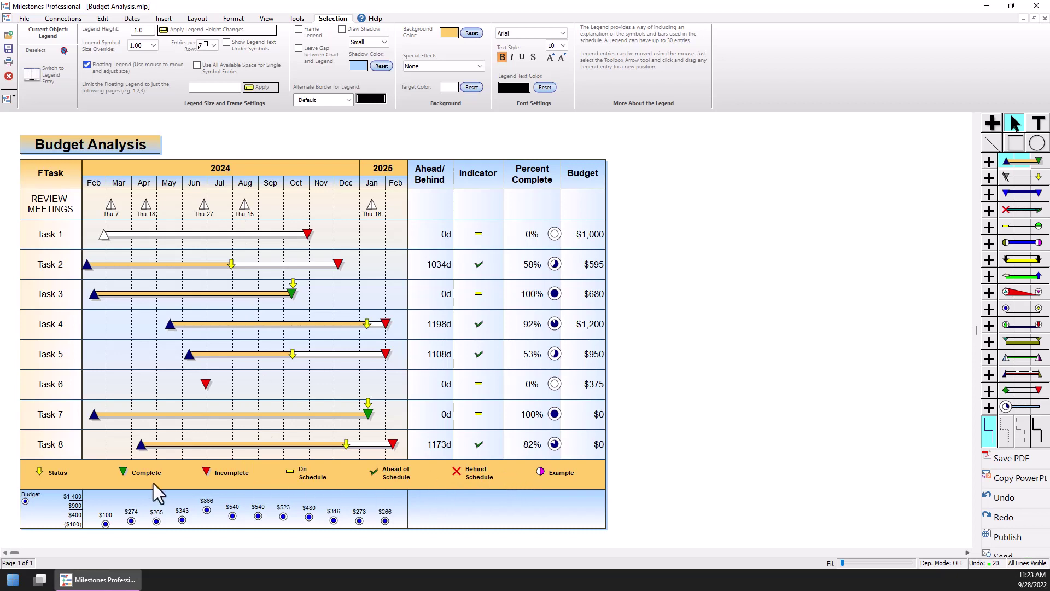
{"action": "left_click_drag", "start_coordinate": [64, 474], "coordinate": [317, 475]}
{"action": "left_click_drag", "start_coordinate": [73, 472], "coordinate": [76, 472]}
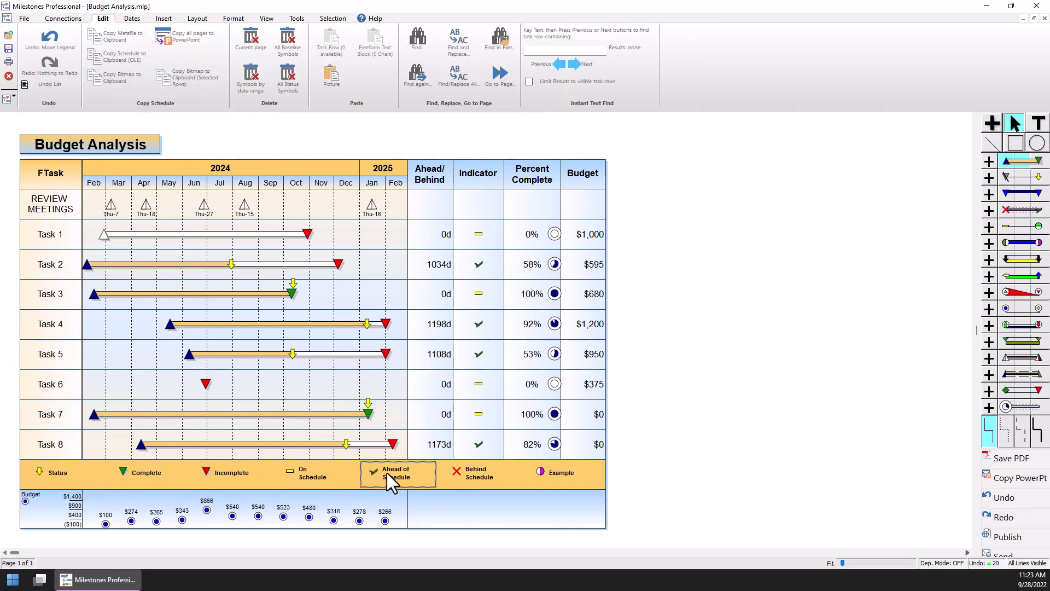
Move Ahead of Schedule into second place in the legend and select the Complete entry.
{"action": "left_click_drag", "start_coordinate": [386, 472], "coordinate": [153, 474]}
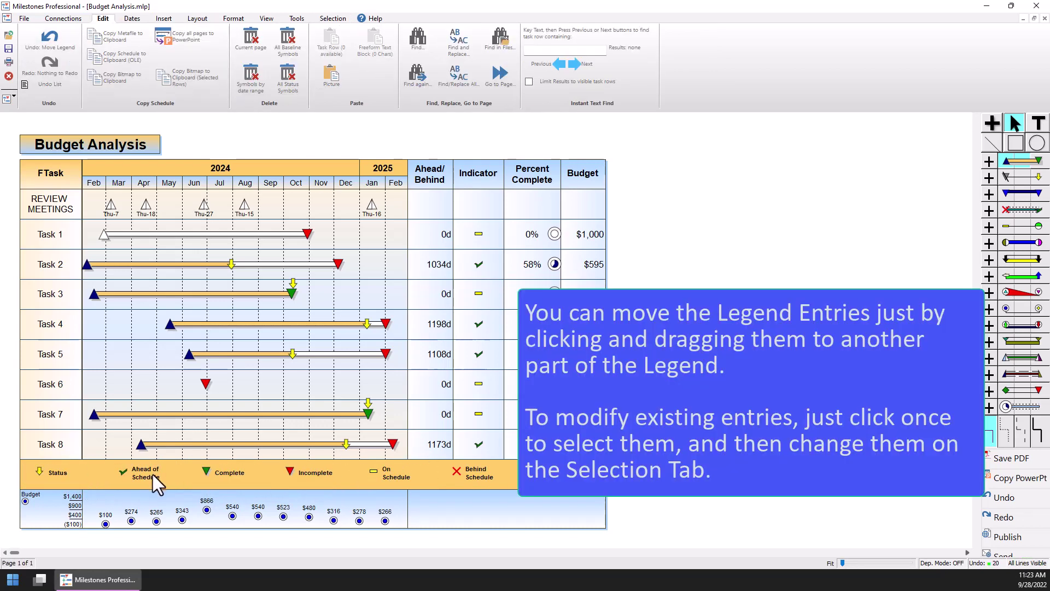
{"action": "left_click", "coordinate": [152, 476]}
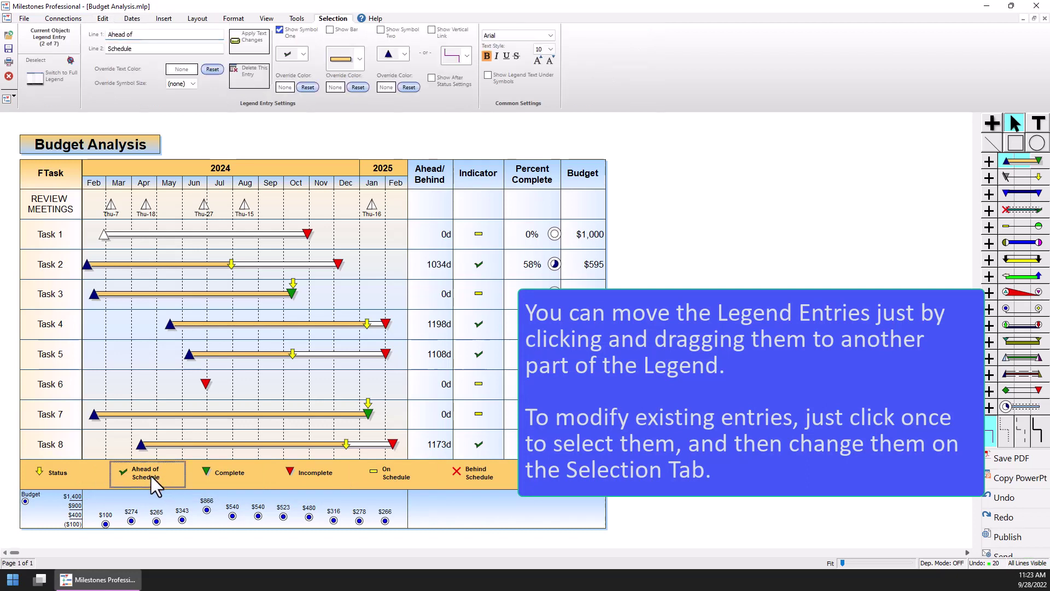
{"action": "left_click", "coordinate": [223, 474]}
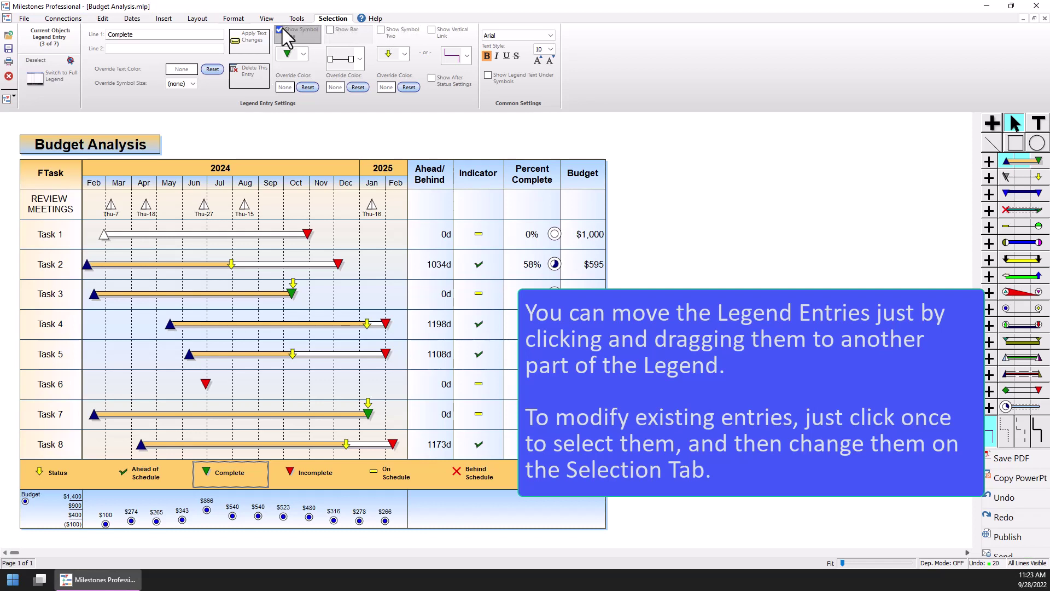
Try a black arrow symbol on Complete, then switch back to the green triangle.
{"action": "left_click", "coordinate": [303, 54]}
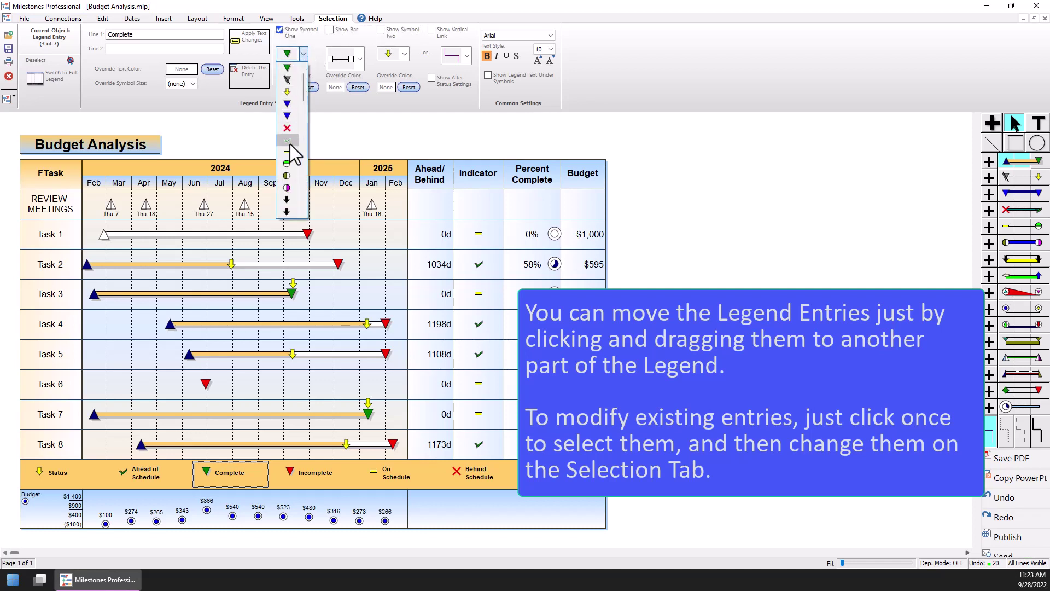
{"action": "left_click", "coordinate": [290, 202]}
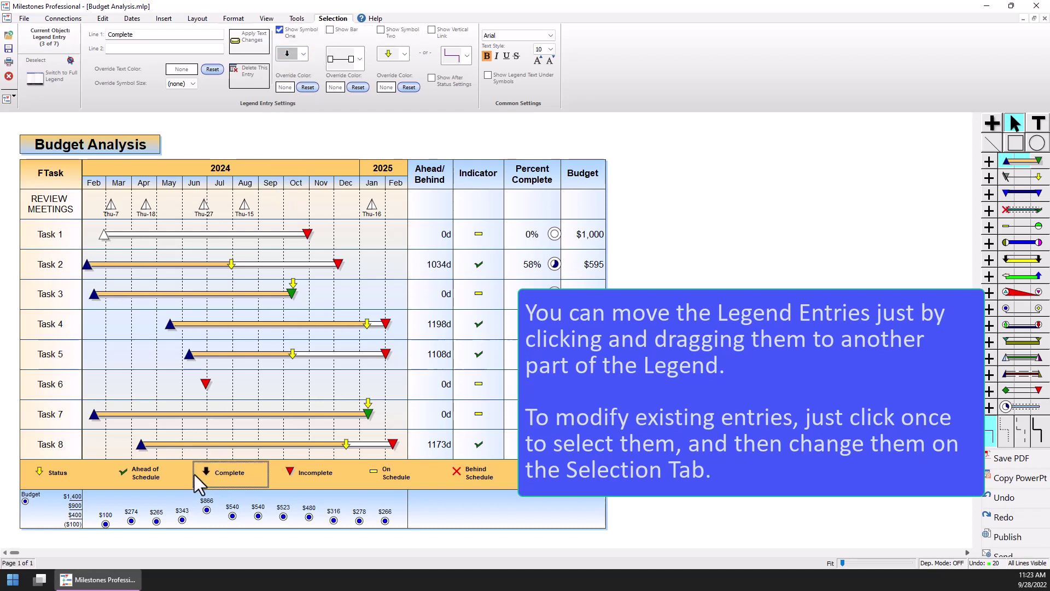
{"action": "left_click", "coordinate": [303, 53]}
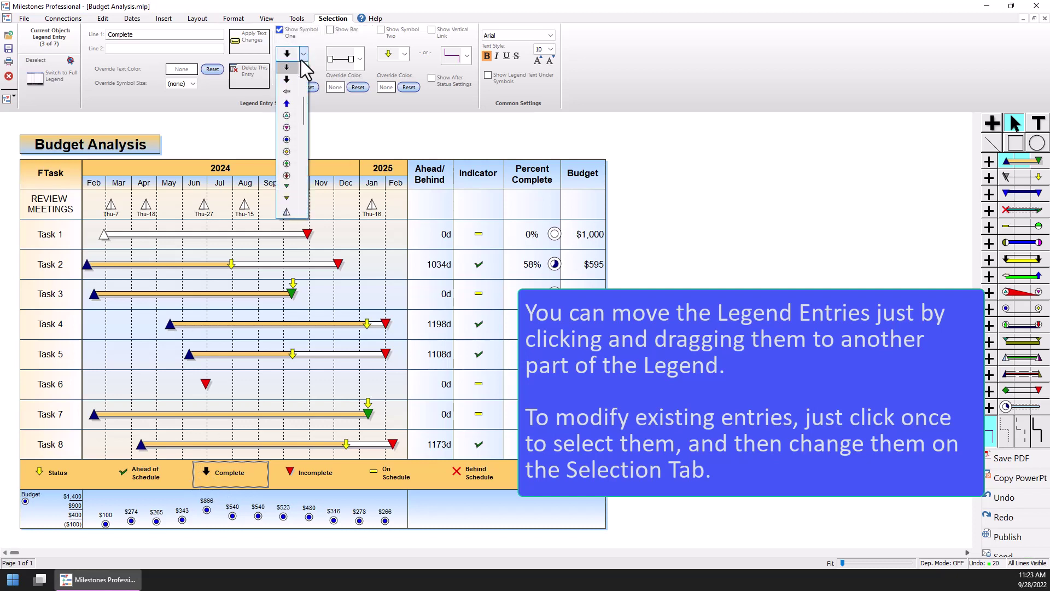
{"action": "scroll", "coordinate": [304, 86], "scroll_direction": "up", "scroll_amount": 2}
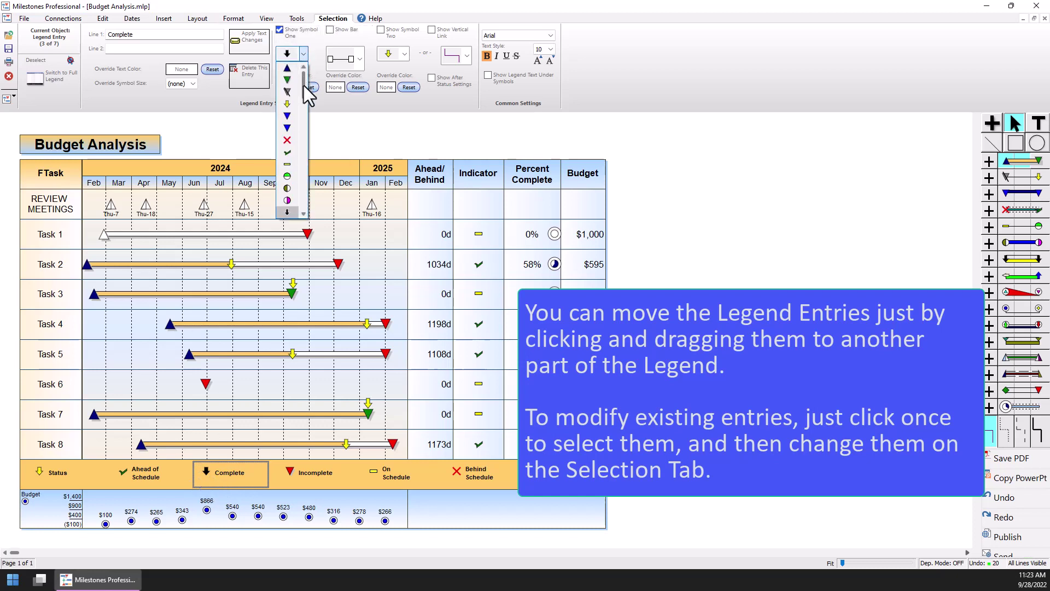
{"action": "left_click", "coordinate": [296, 80]}
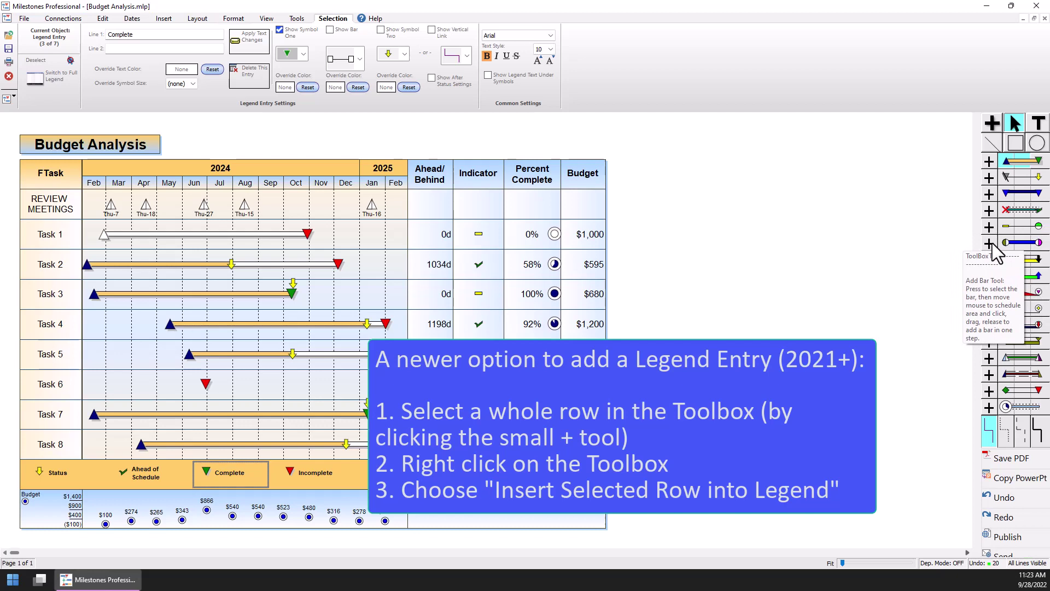
{"action": "left_click", "coordinate": [990, 243]}
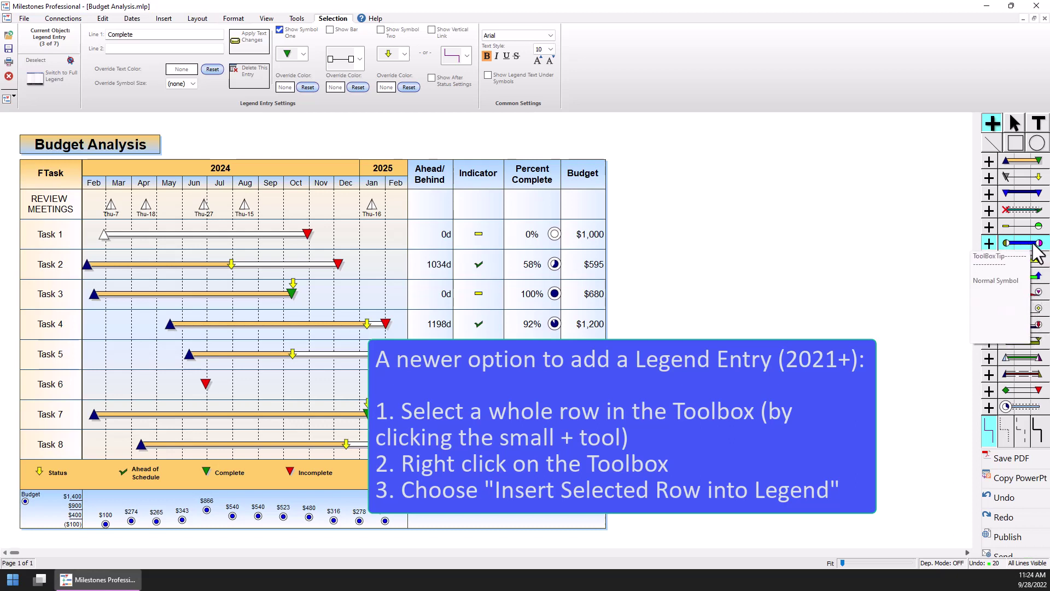
{"action": "right_click", "coordinate": [989, 243]}
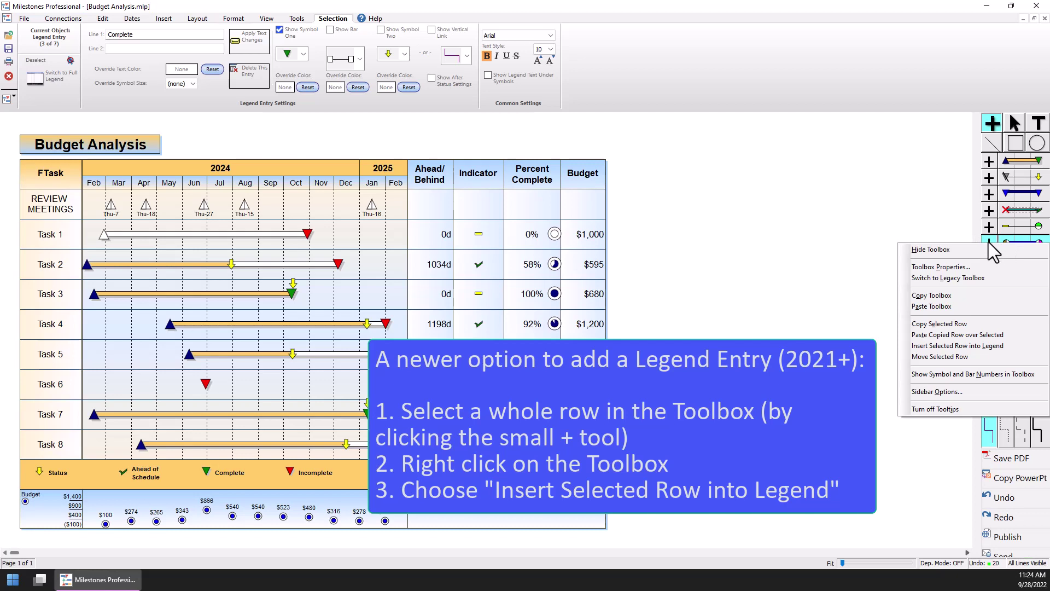
{"action": "left_click", "coordinate": [999, 347]}
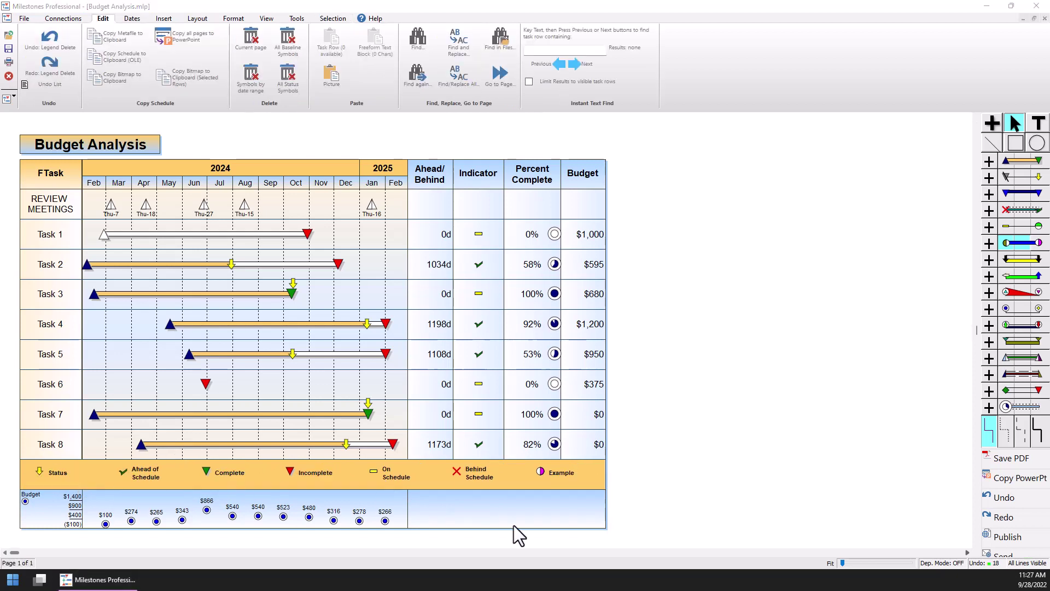
Delete the Example entry, add a blank legend entry and move it to the legend's start.
{"action": "left_click", "coordinate": [552, 474]}
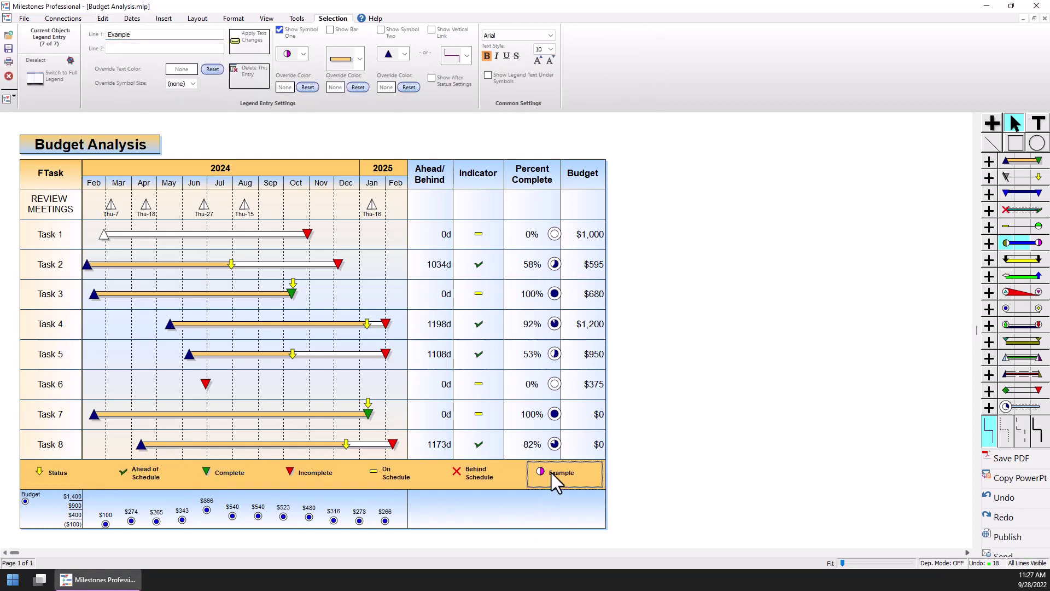
{"action": "key", "text": "Delete"}
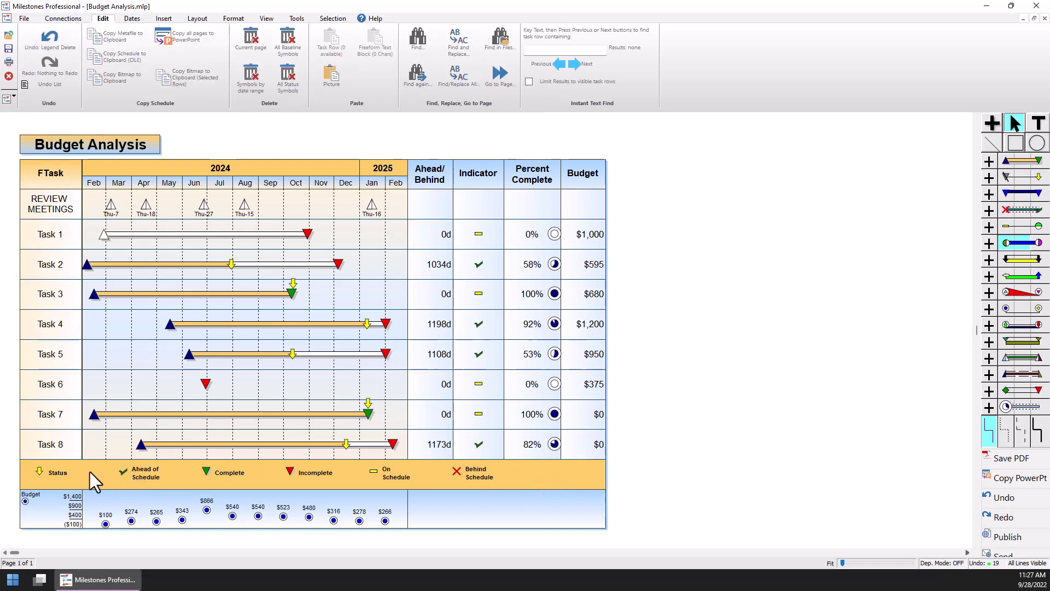
{"action": "right_click", "coordinate": [62, 471]}
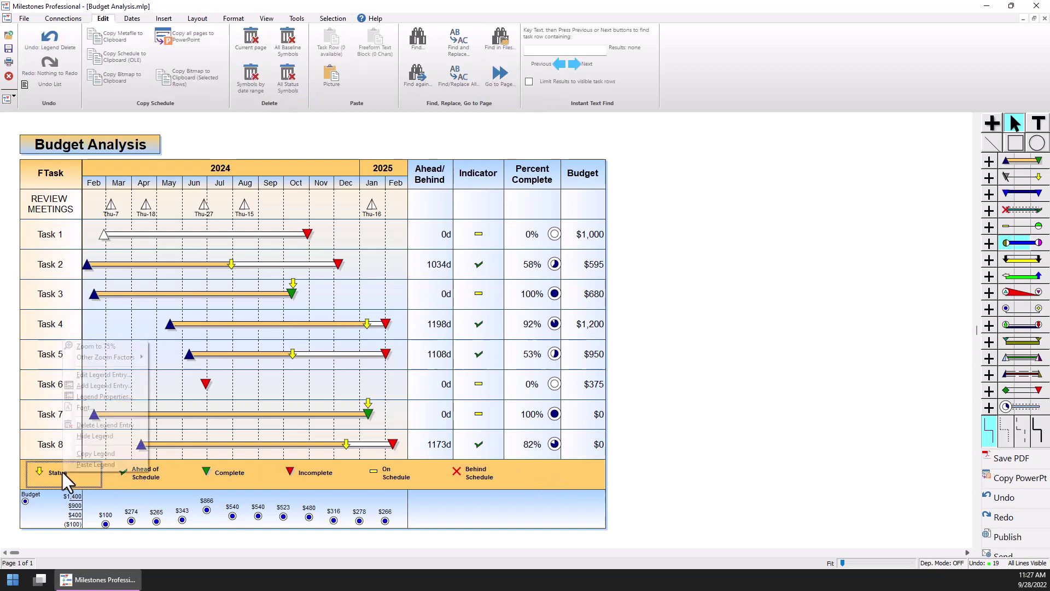
{"action": "left_click", "coordinate": [98, 386]}
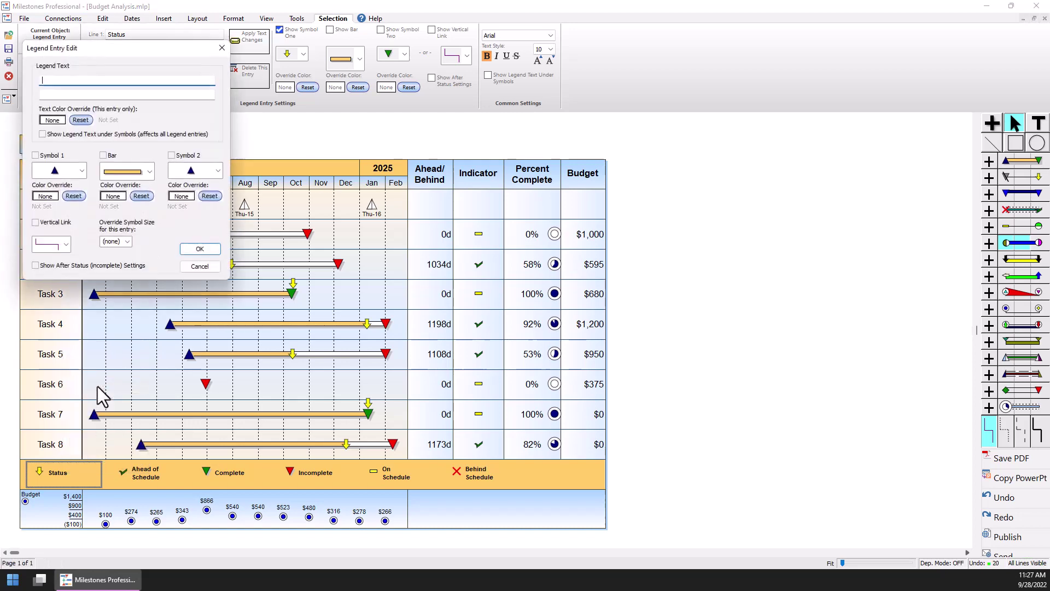
{"action": "left_click", "coordinate": [199, 251]}
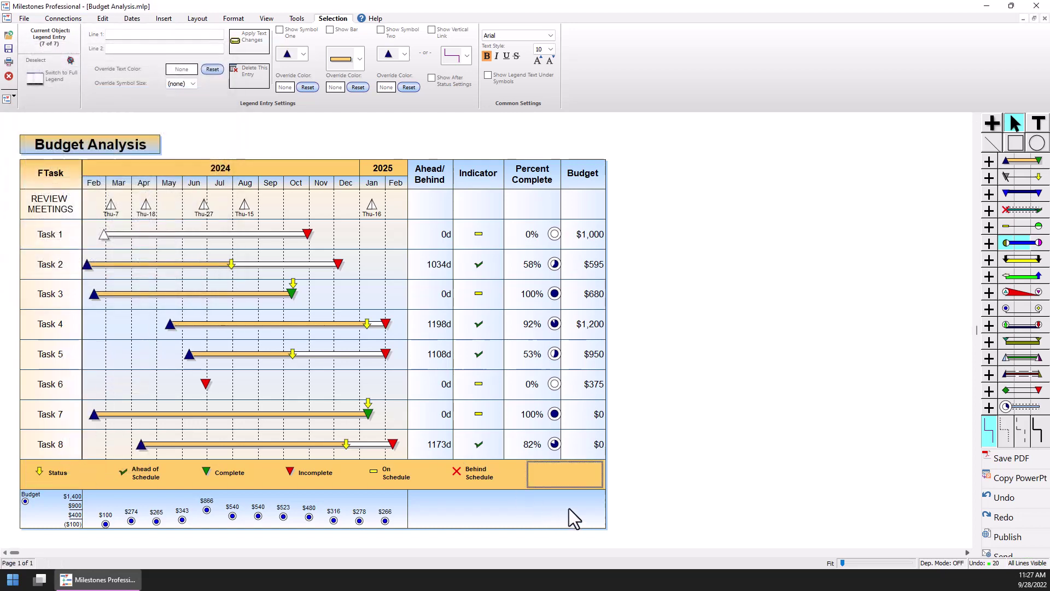
{"action": "left_click_drag", "start_coordinate": [571, 479], "coordinate": [91, 475]}
Add a second blank legend entry, cancelling a further one.
{"action": "right_click", "coordinate": [77, 471]}
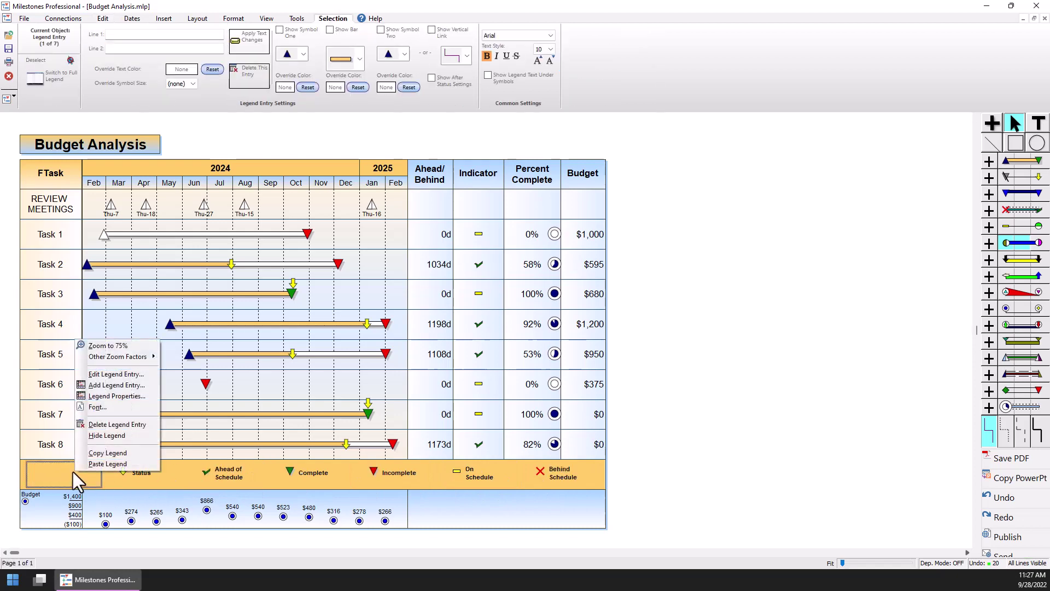
{"action": "left_click", "coordinate": [123, 387]}
{"action": "left_click", "coordinate": [197, 251]}
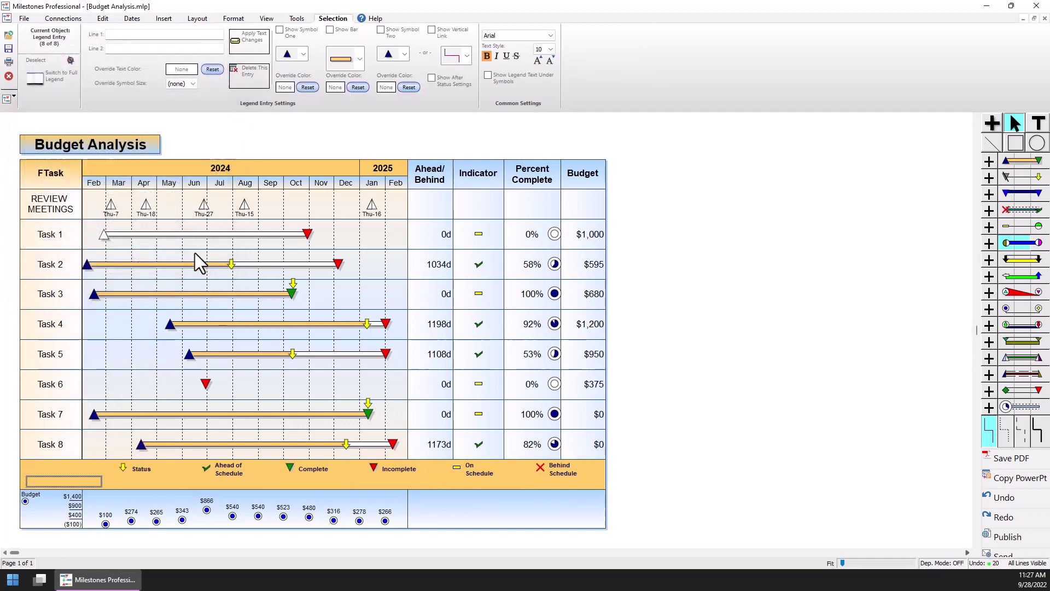
{"action": "right_click", "coordinate": [90, 478]}
{"action": "left_click", "coordinate": [122, 388]}
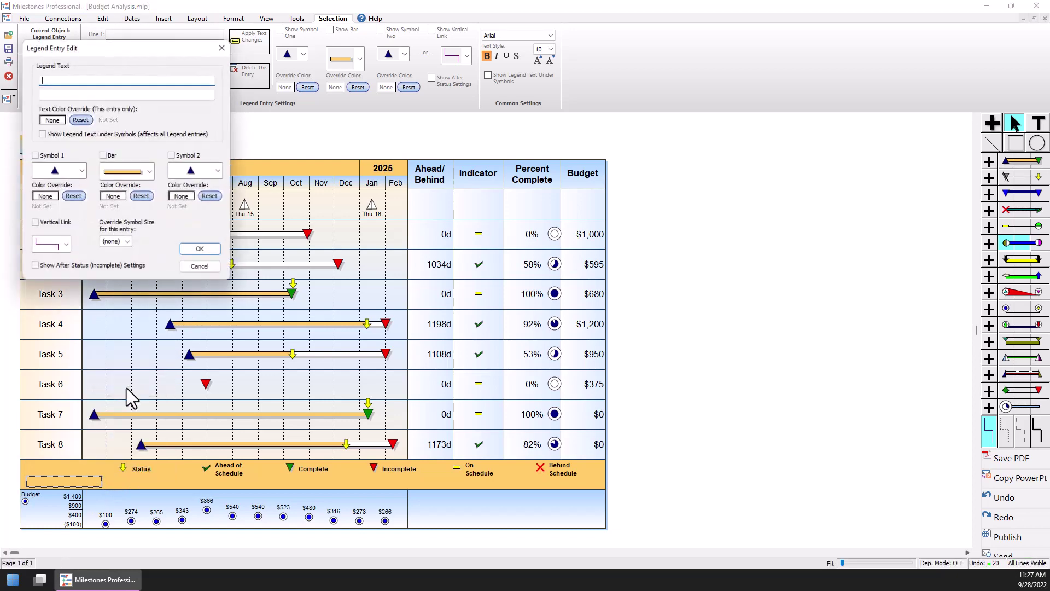
{"action": "left_click", "coordinate": [212, 264]}
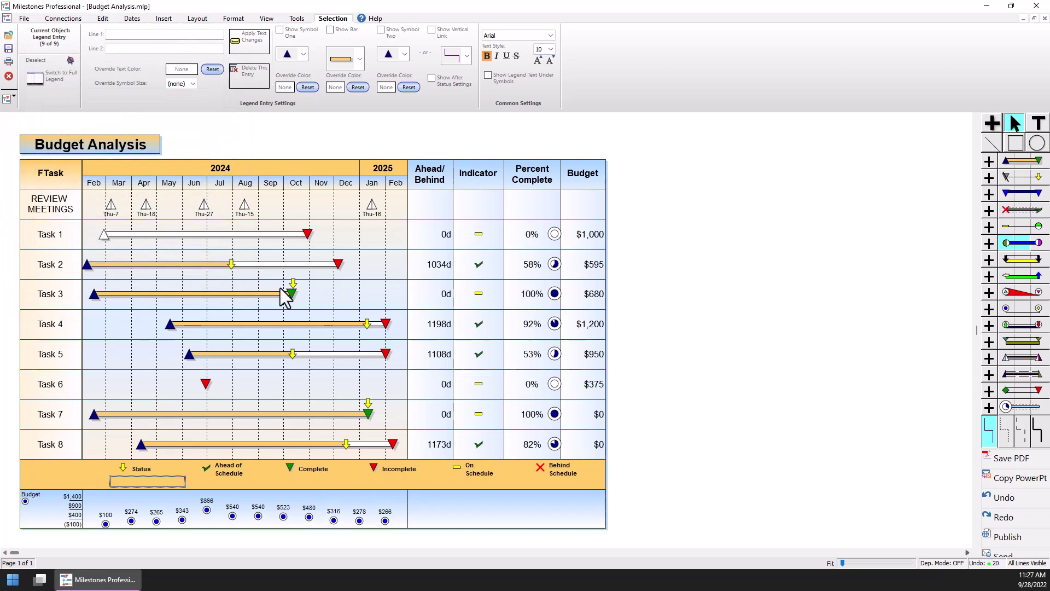
Set the legend to 9 entries per row and place a blank entry between Complete and Incomplete.
{"action": "left_click", "coordinate": [65, 81]}
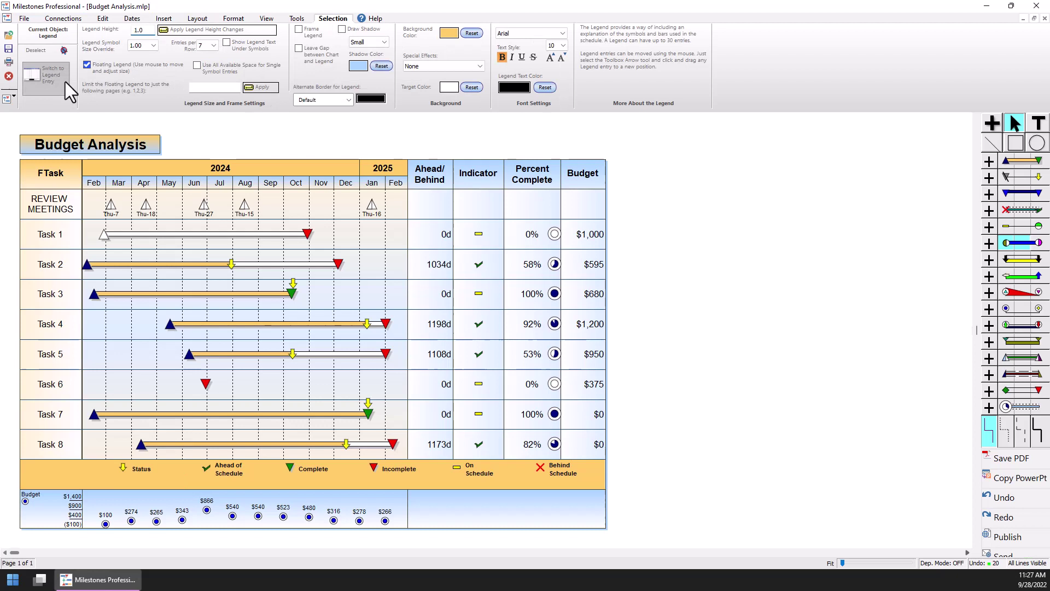
{"action": "left_click", "coordinate": [213, 45]}
{"action": "left_click", "coordinate": [208, 112]}
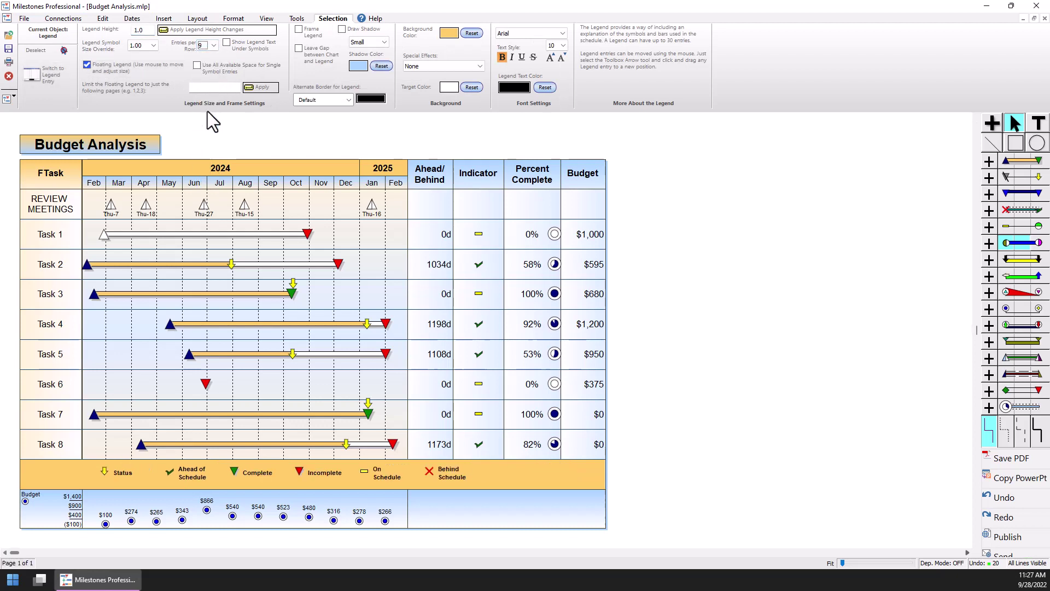
{"action": "left_click_drag", "start_coordinate": [516, 477], "coordinate": [297, 473]}
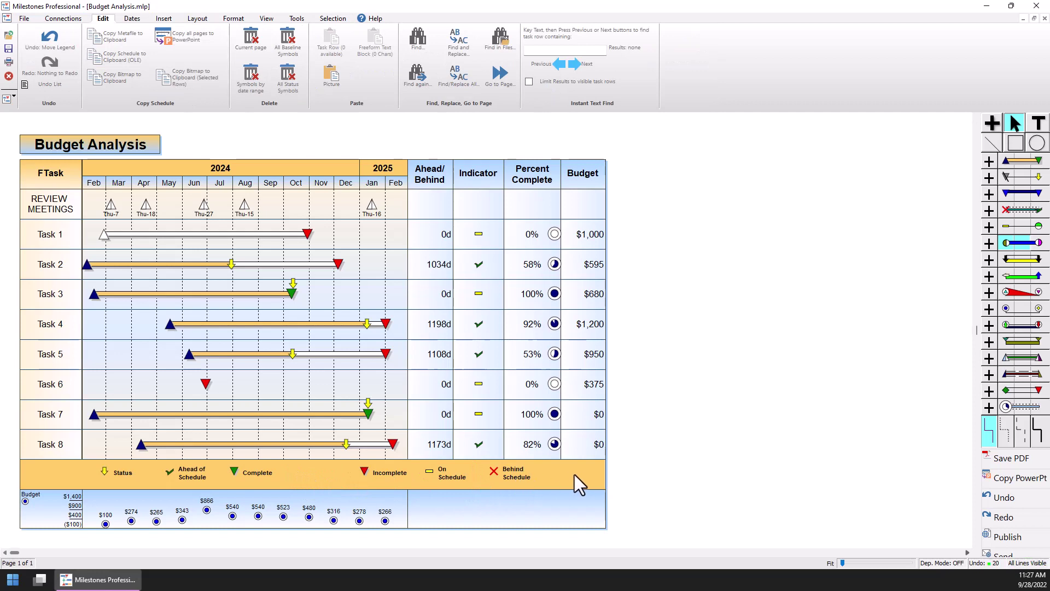
{"action": "left_click", "coordinate": [330, 478]}
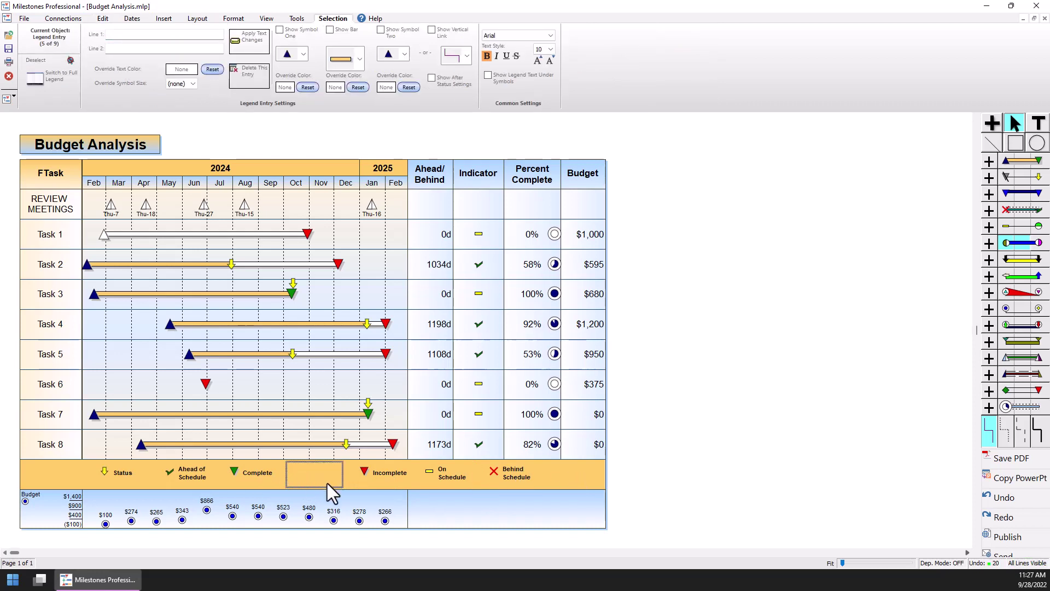